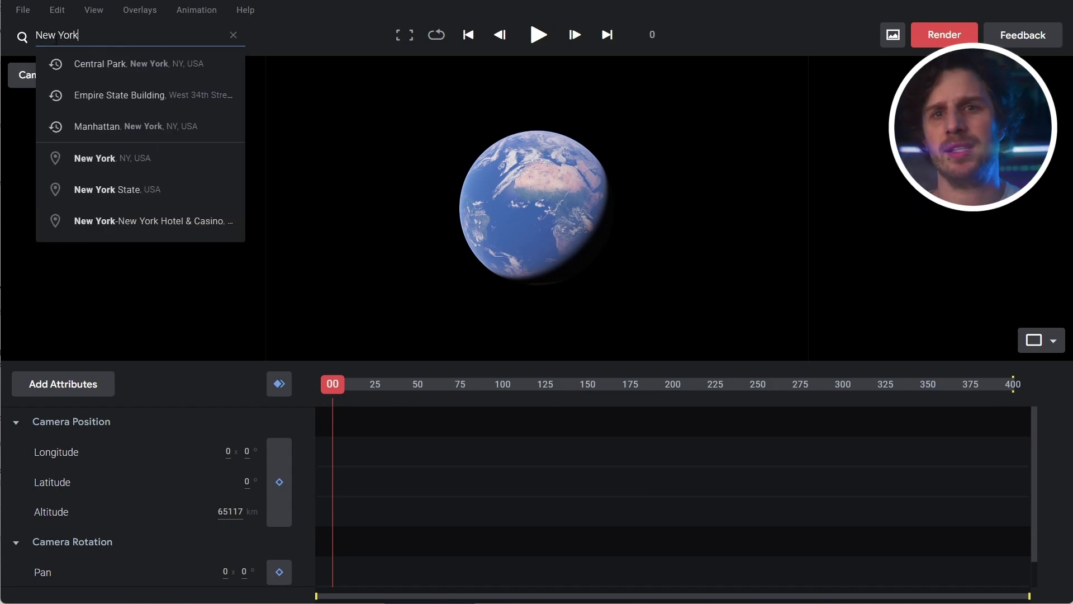
Step: Frame a camera flight from Central Park down into Midtown, New York
left_click(99, 63)
scroll(511, 263, "down", 10)
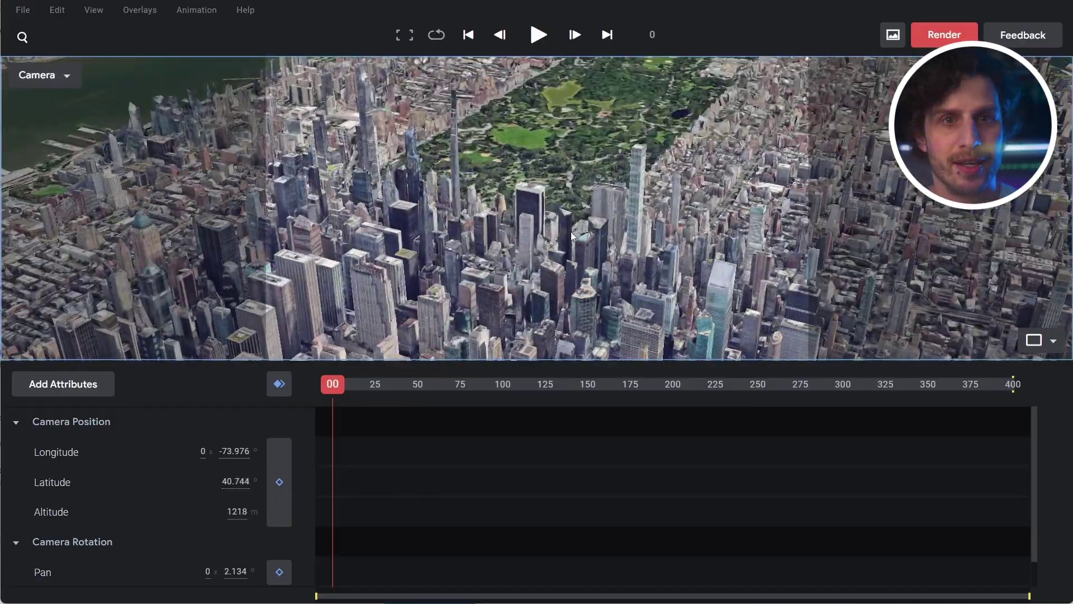
scroll(258, 471, "down", 1)
left_click_drag(258, 471, 326, 464)
Step: Preview the Midtown flight and render it as 360° spherical footage
key("space")
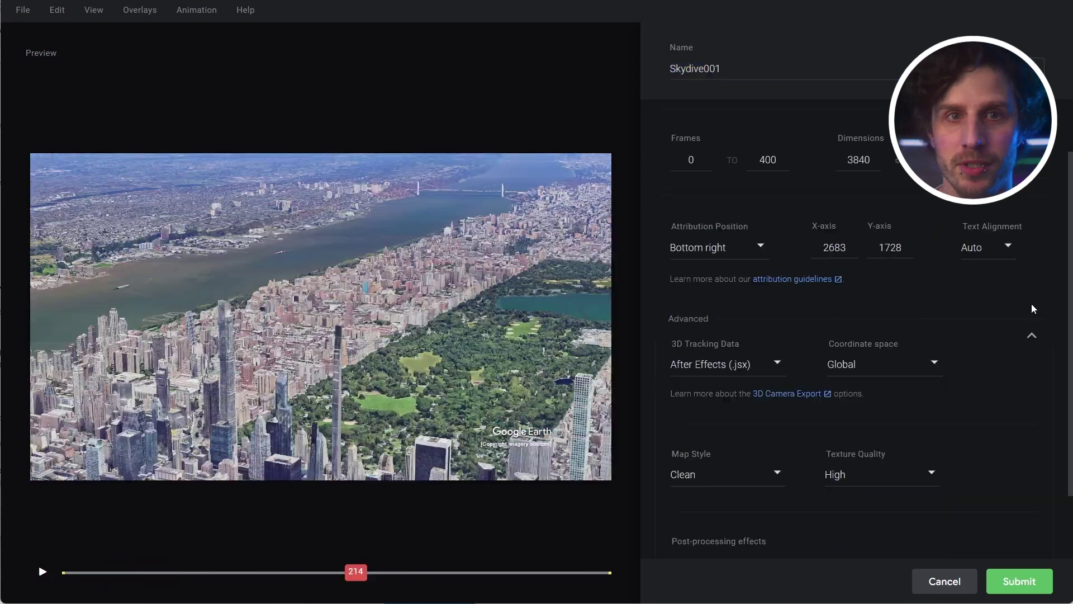
scroll(1031, 303, "down", 5)
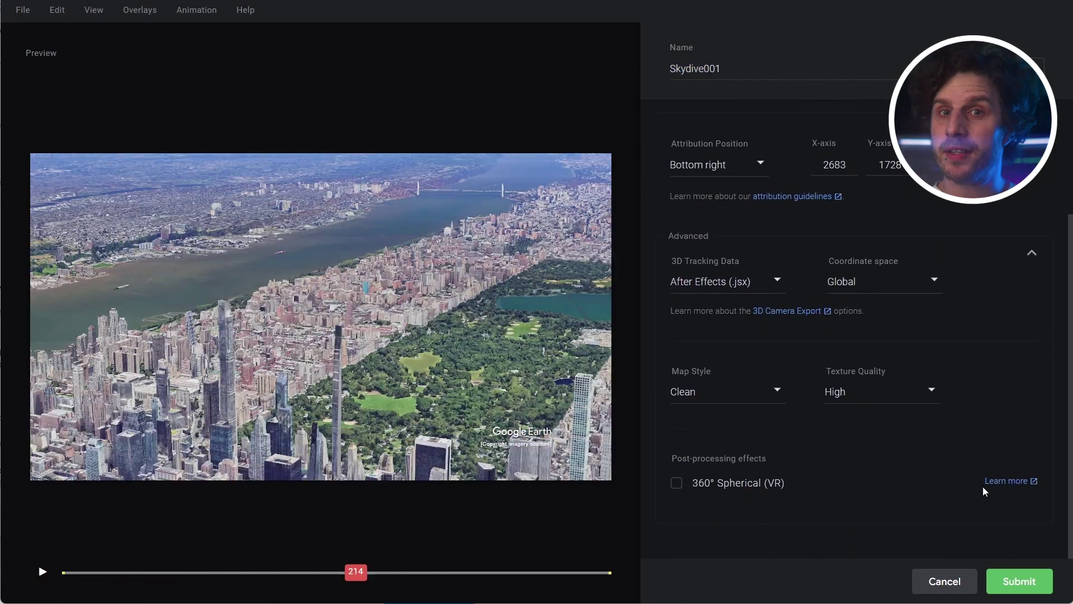
left_click(676, 484)
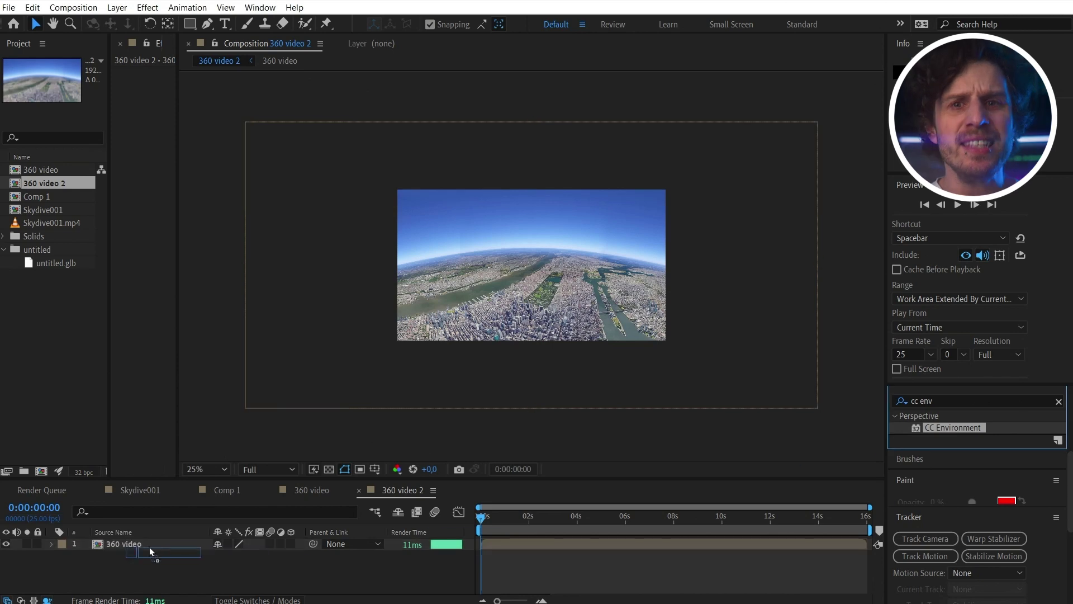
Step: Add a new camera layer with default settings to the 360 video 2 composition
left_click(128, 9)
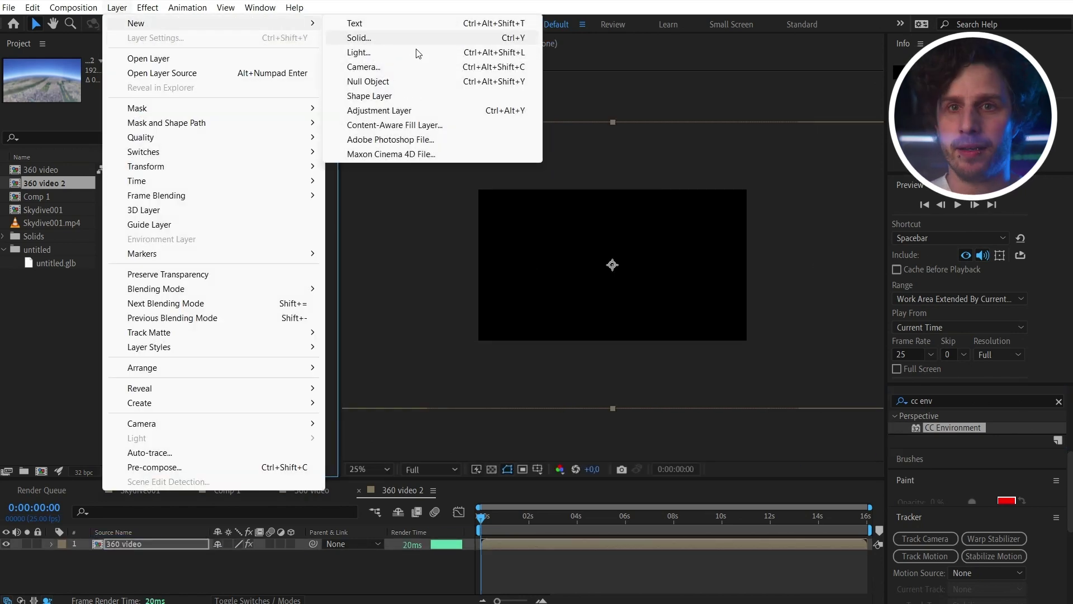
mouse_move(142, 20)
left_click(391, 68)
left_click(680, 452)
Step: Orbit the camera around the city footage, preview it, and begin entering the render name
left_click_drag(570, 291, 595, 302)
key("space")
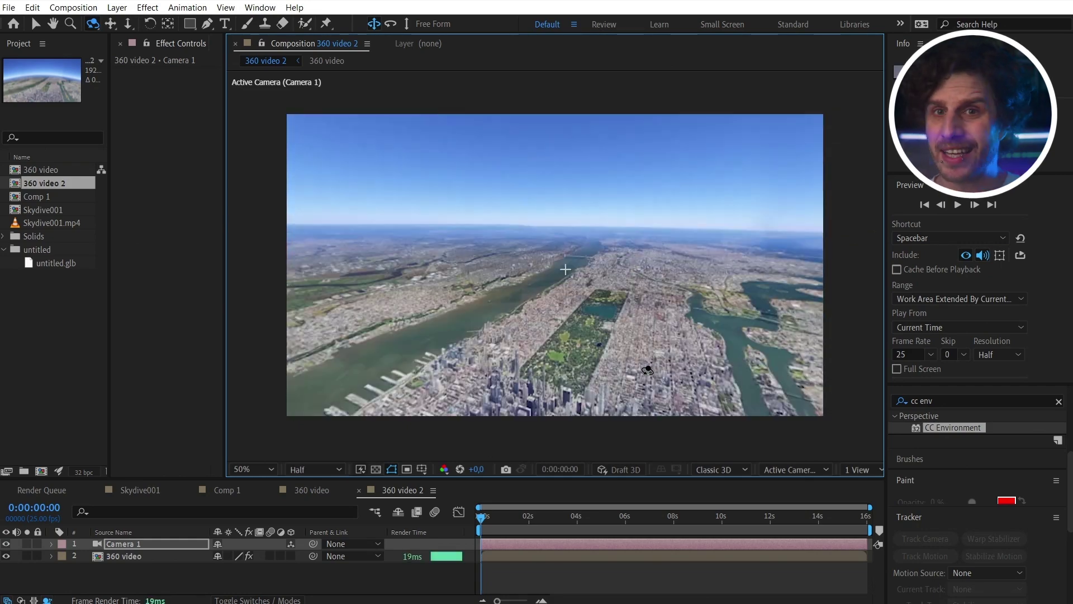
left_click_drag(668, 524, 770, 524)
left_click_drag(643, 291, 687, 290)
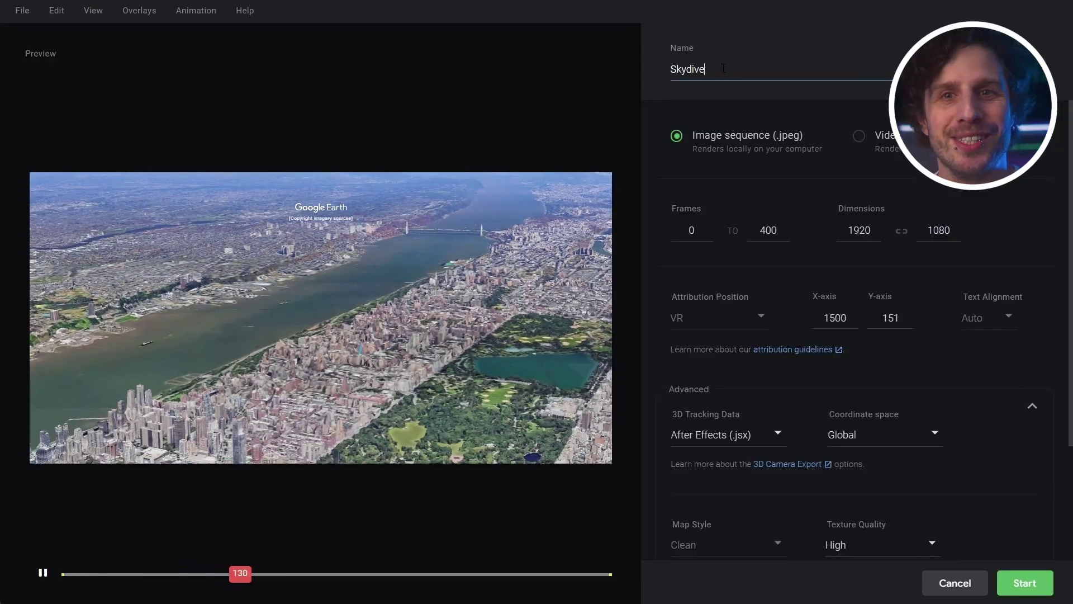
type("Backgr")
key("BackSpace")
key("BackSpace")
key("BackSpace")
key("BackSpace")
key("BackSpace")
Step: Finish naming the render Skydive BG and set its frame size to 3840 × 1080
type("G")
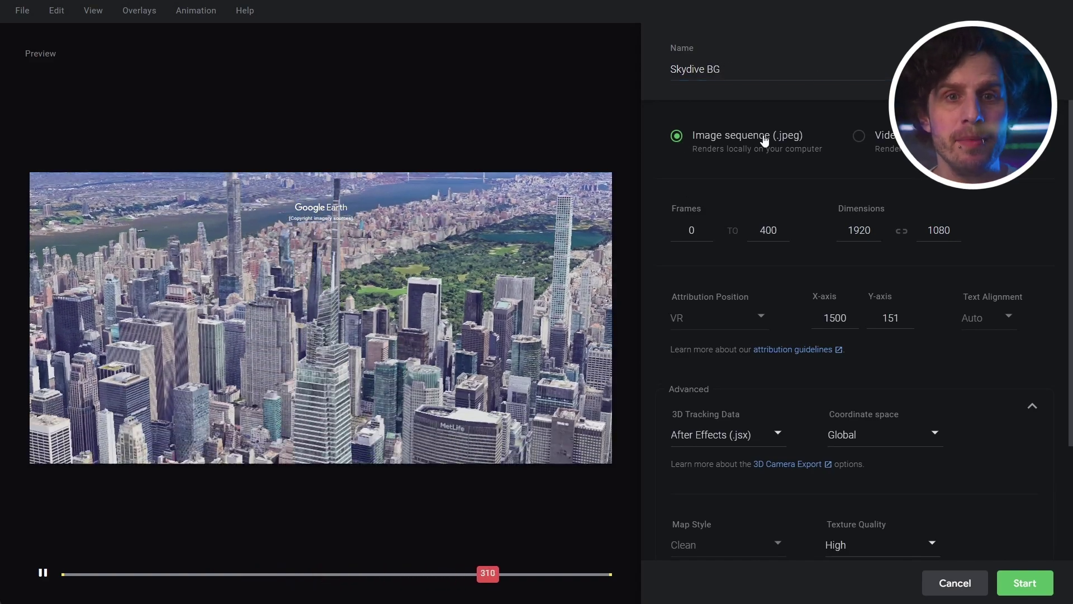
left_click_drag(705, 69, 785, 77)
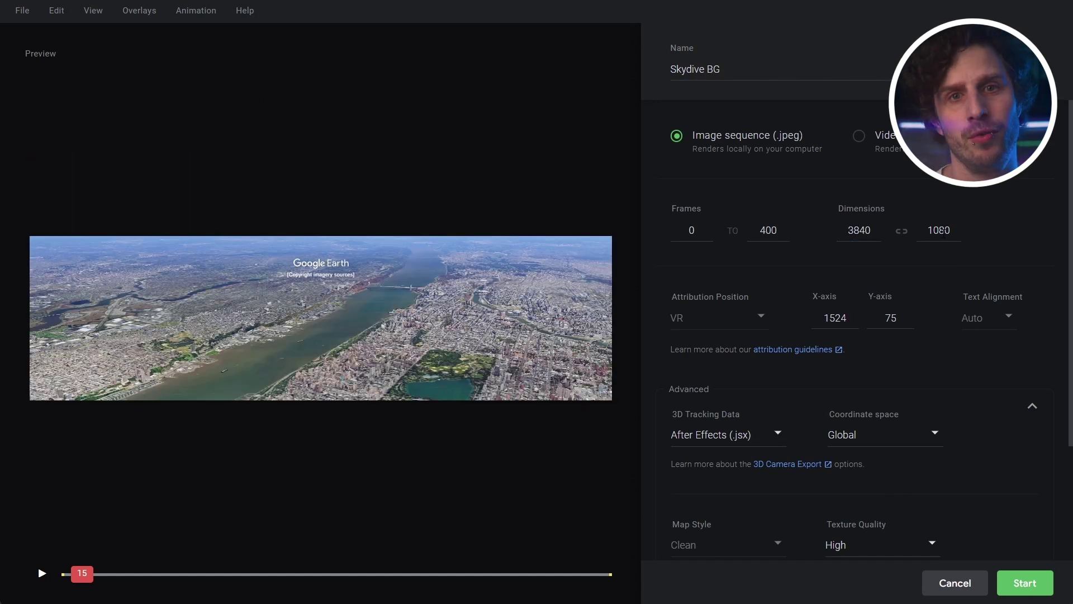
left_click(994, 224)
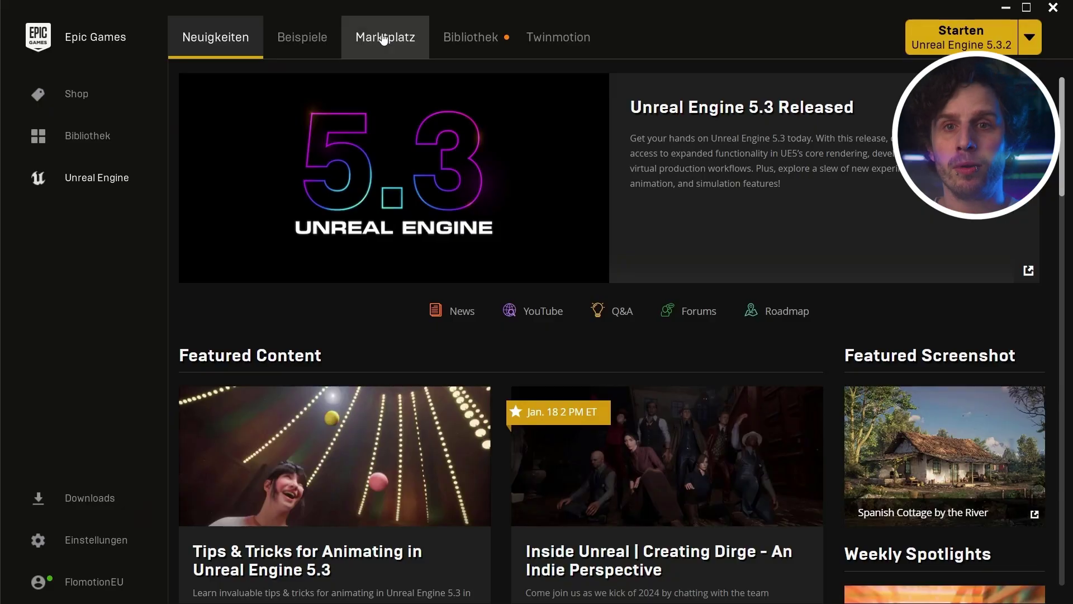
Step: Switch the Unreal Engine section to the Marktplatz tab to find the Matrix city content
left_click(383, 39)
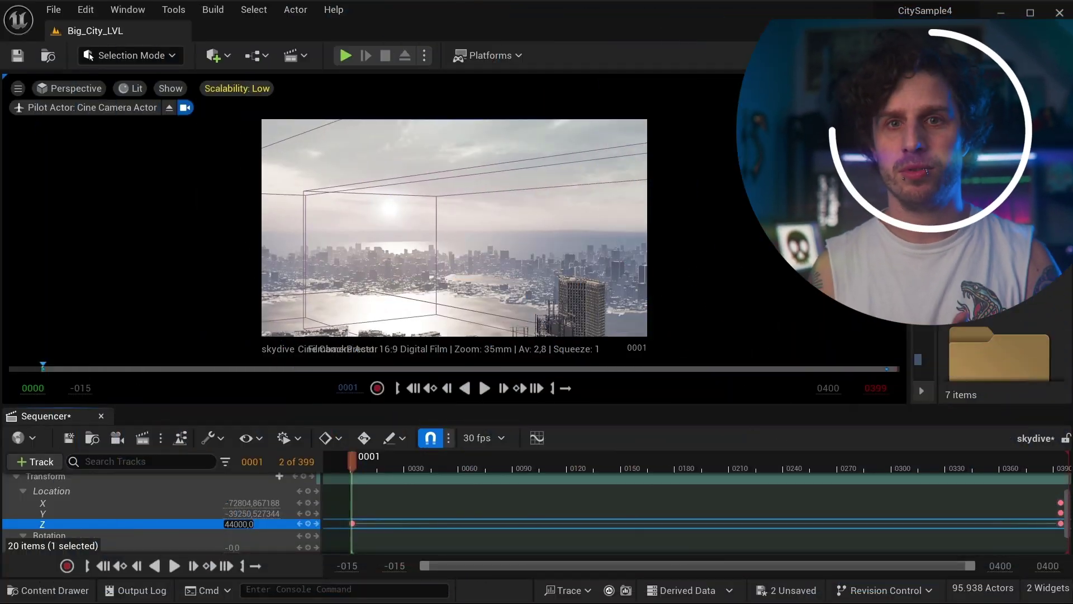
Step: Scrub the camera's Location Z down so the cine camera drops toward the city
mouse_move(238, 524)
left_mouse_down()
mouse_move(179, 524)
mouse_move(248, 528)
left_mouse_up()
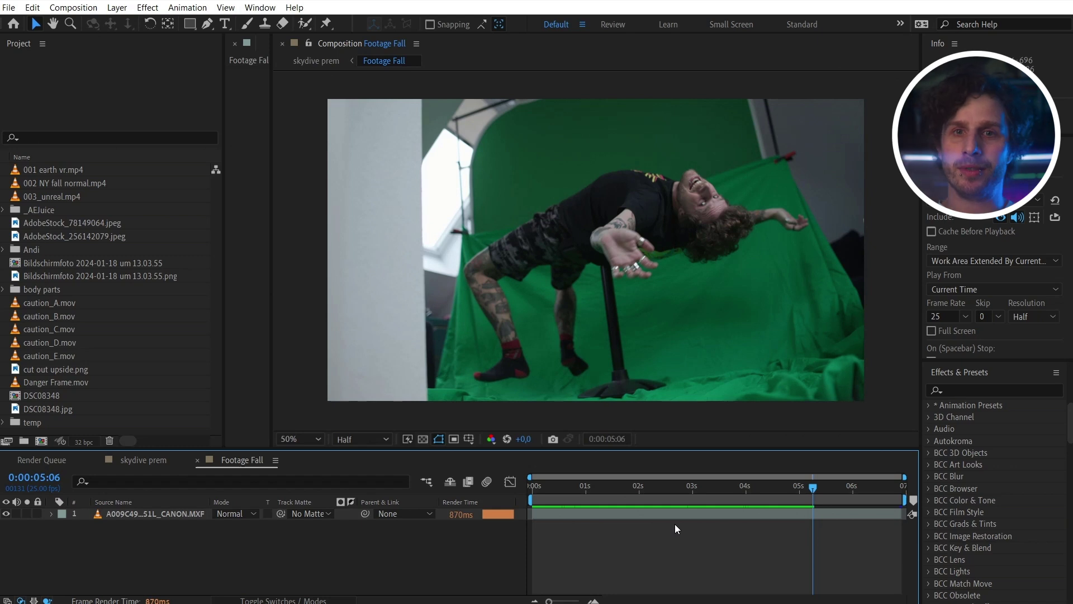
Step: Roto Brush the performer's leg and head as foreground, then freeze the matte for all frames
double_click(694, 515)
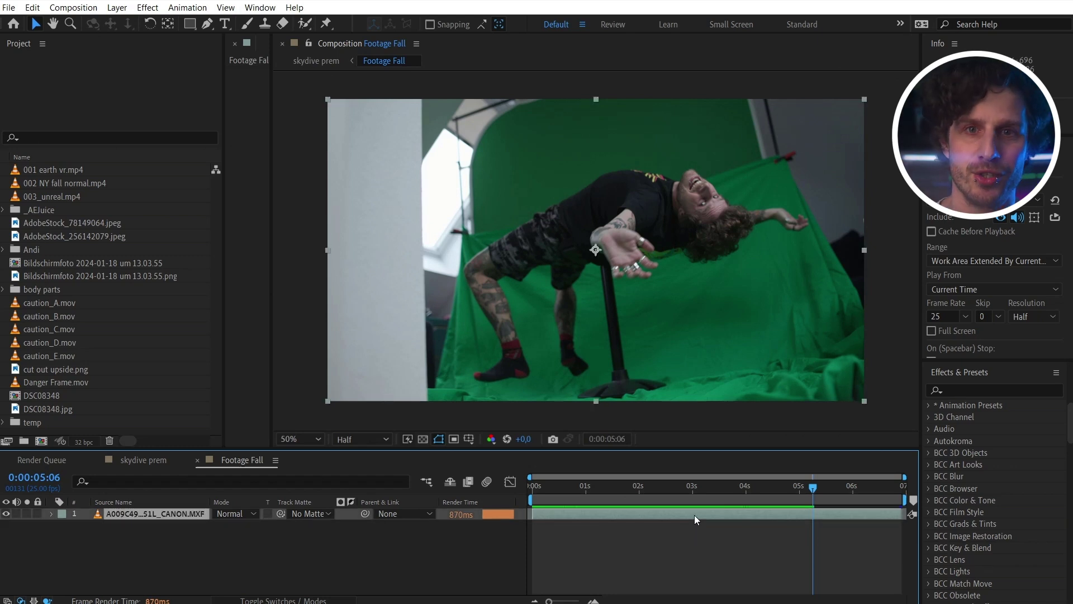
left_click(307, 26)
left_click_drag(333, 232, 427, 176)
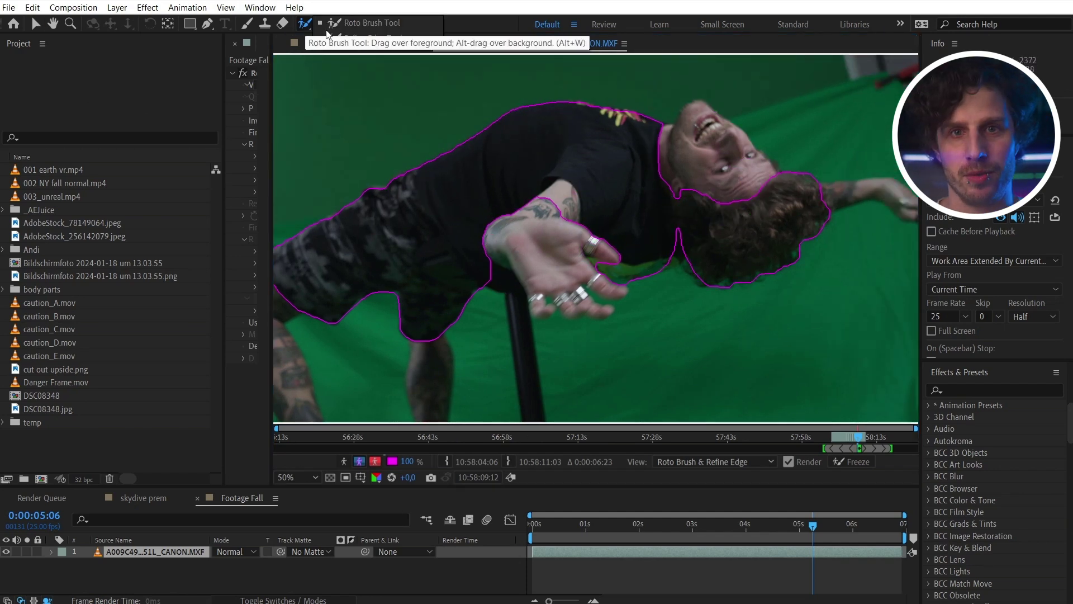
left_click(357, 35)
left_click_drag(706, 258, 688, 223)
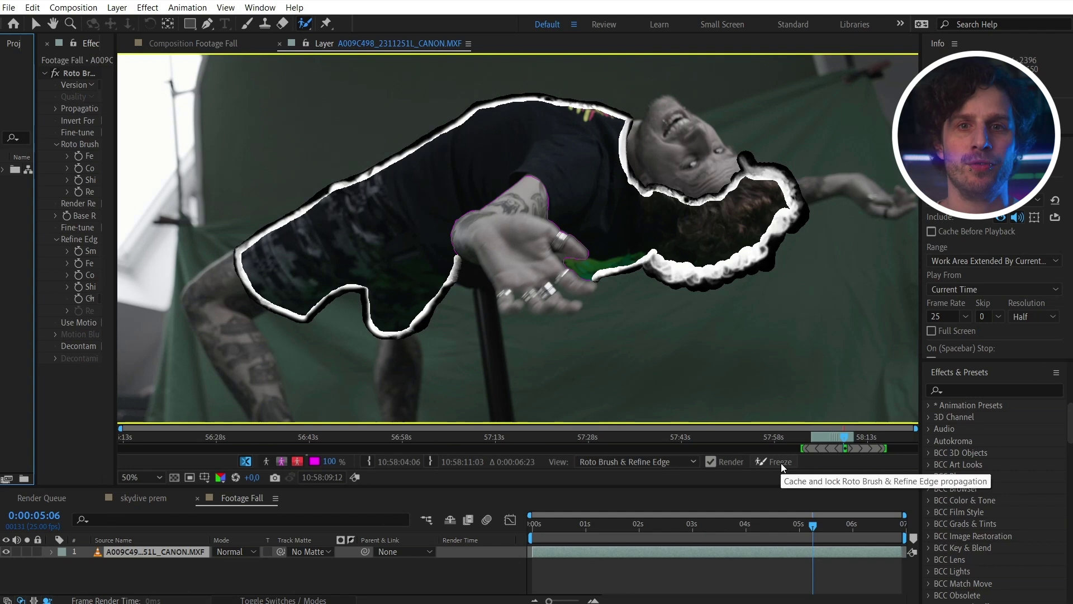
left_click(780, 463)
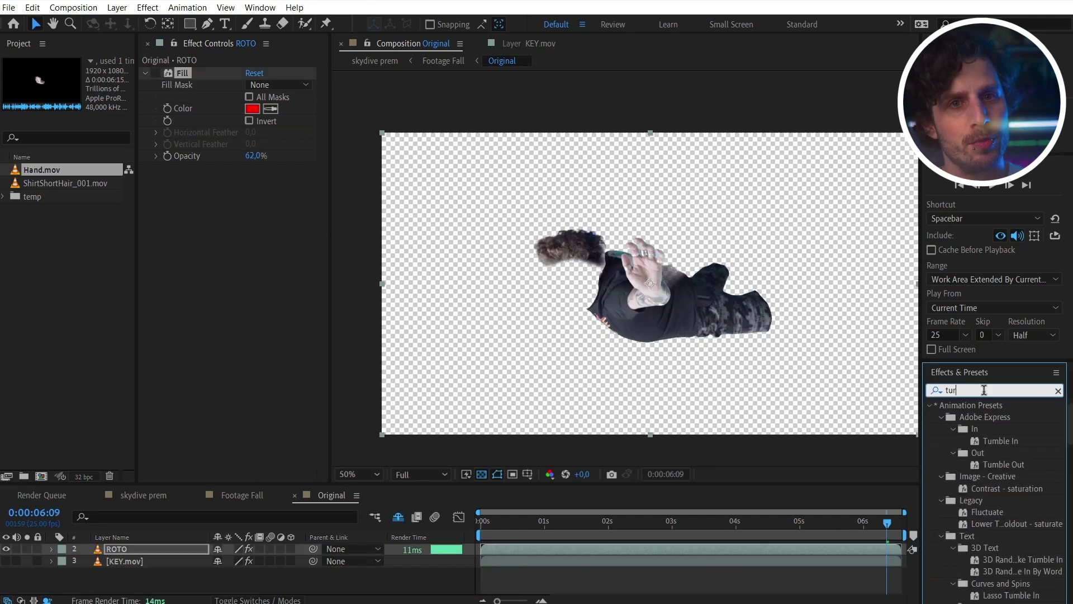
Step: Apply Turbulent Displace to ROTO with Evolution 246° and Complexity 2.2
type("lent ds")
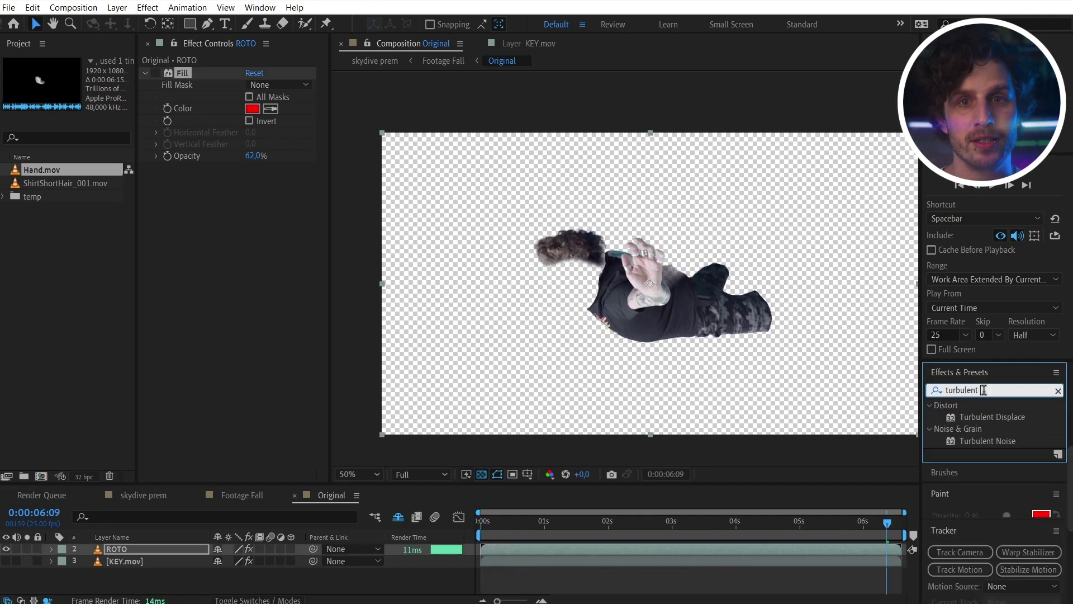
left_click_drag(1004, 419, 139, 550)
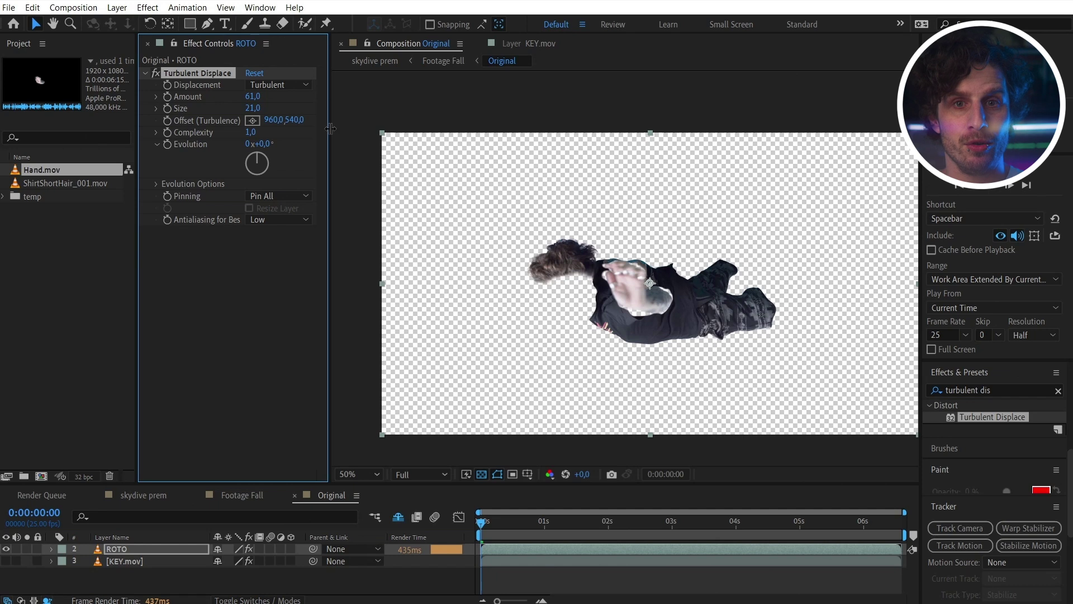
left_click_drag(315, 153, 356, 274)
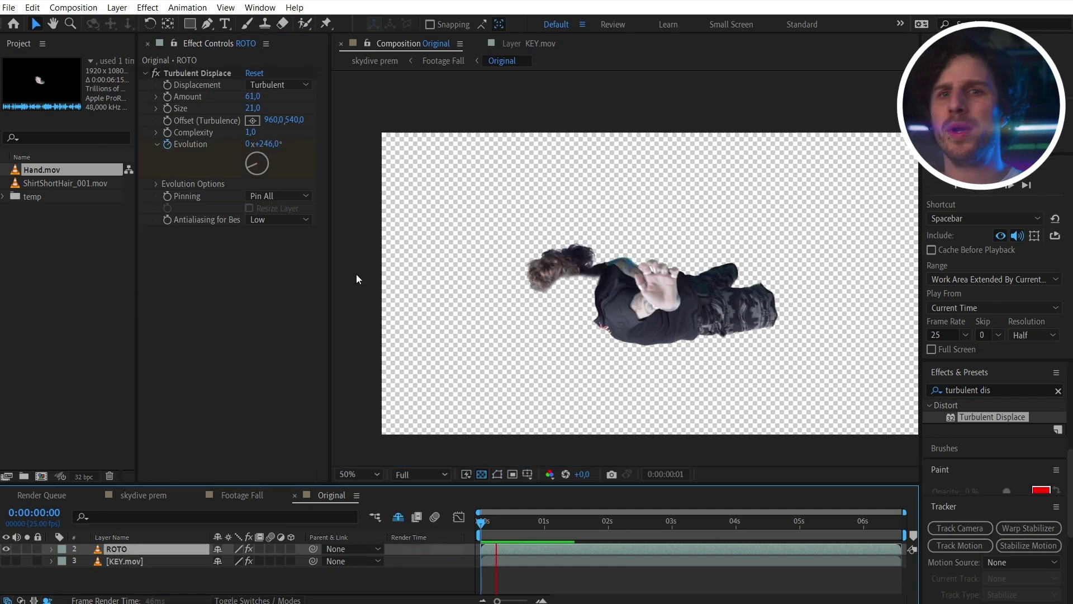
key("space")
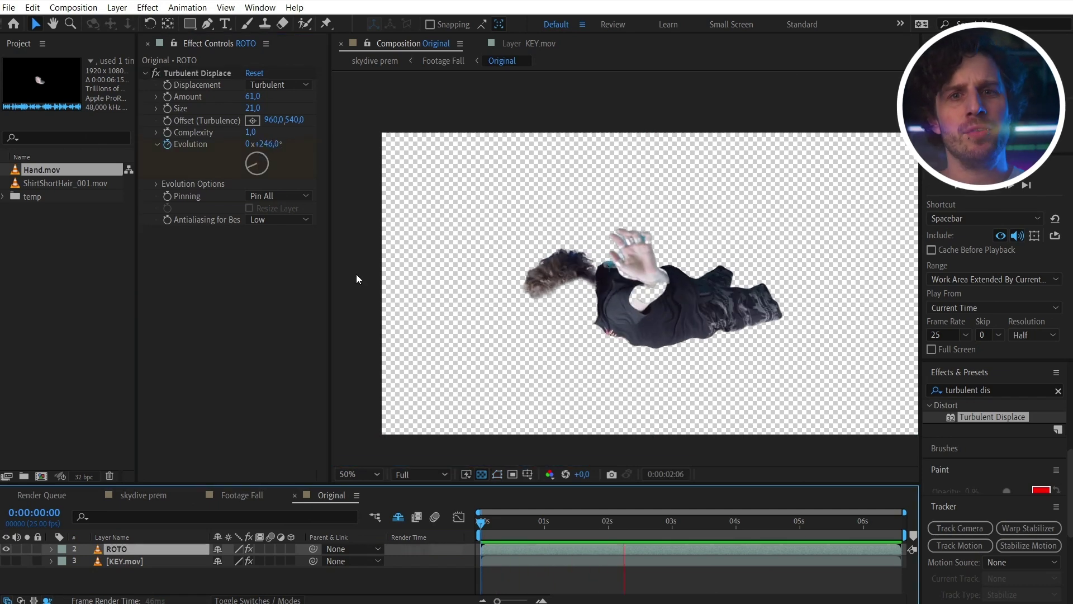
left_click_drag(250, 132, 259, 132)
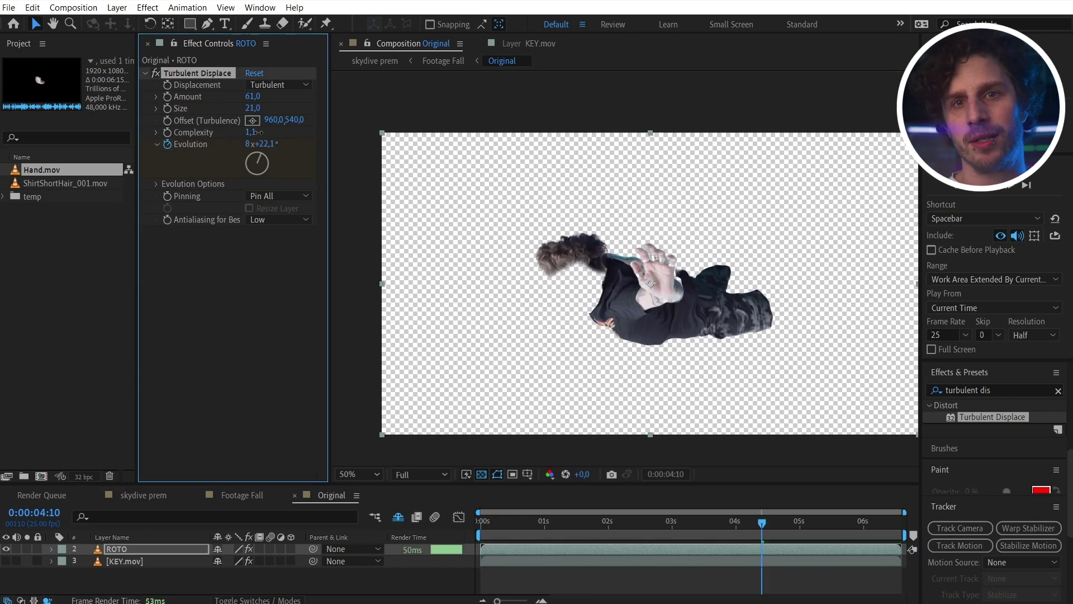
left_click_drag(350, 146, 355, 146)
key("space")
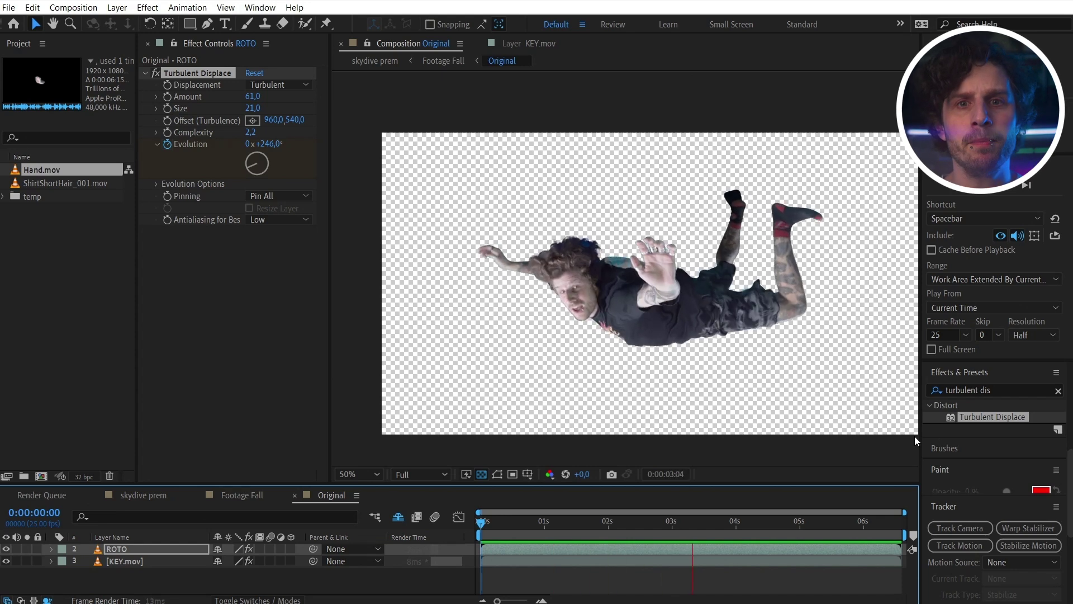
Step: Shift the turbulence Offset and draw a pen mask around the face
key("comma")
left_click(167, 126)
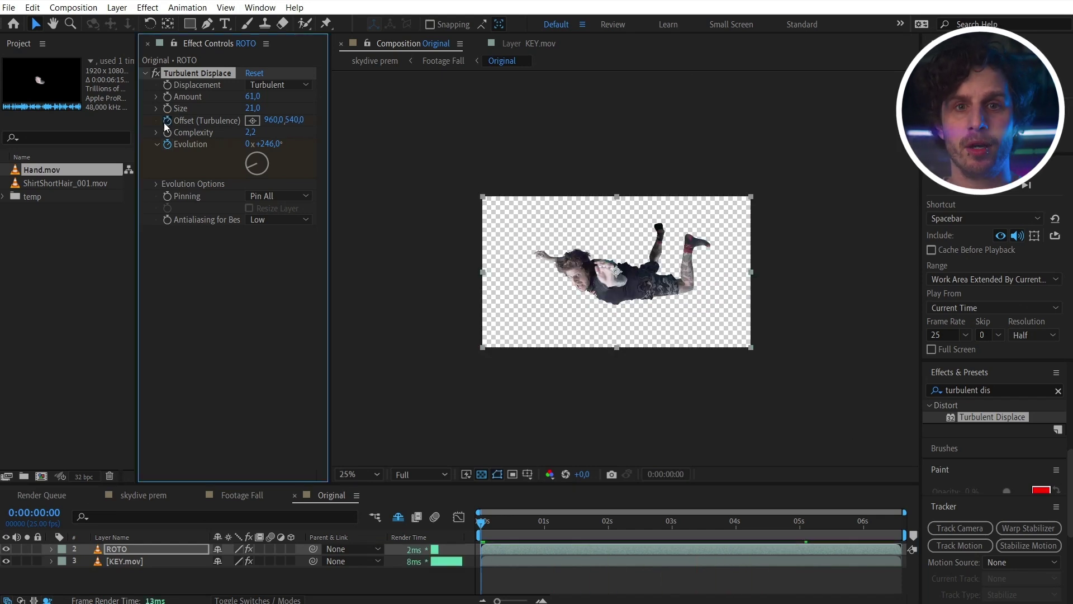
left_click_drag(616, 273, 619, 417)
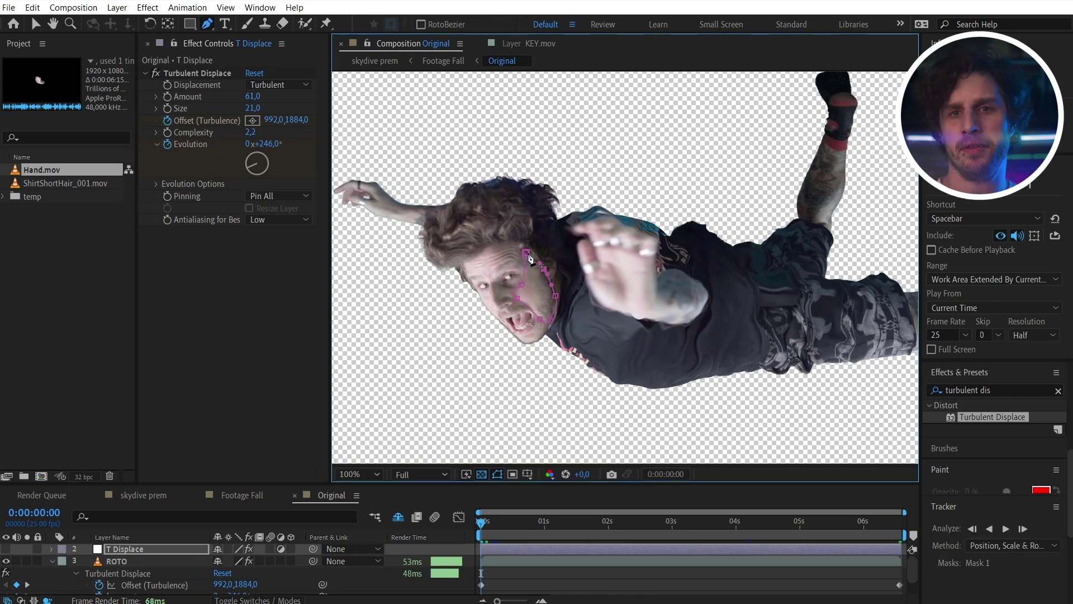
left_click(526, 253)
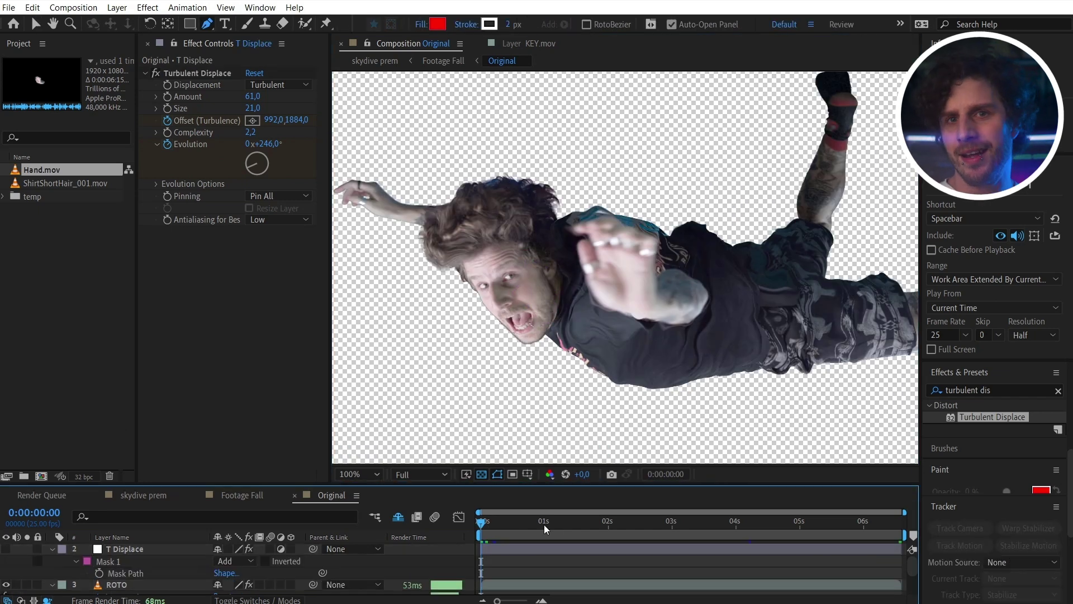
left_click(545, 525)
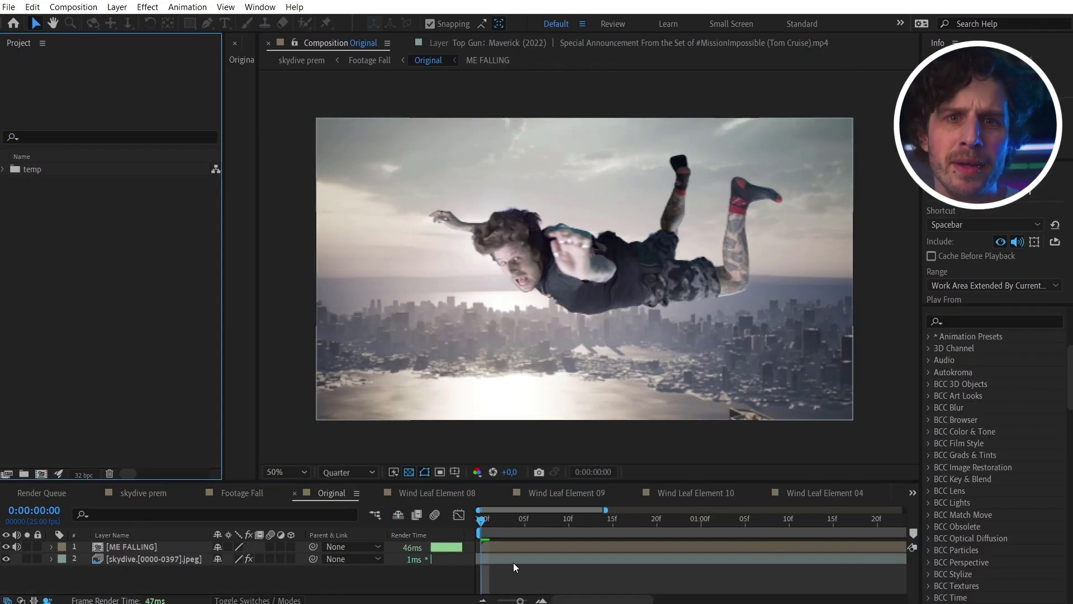
Step: Duplicate the skydive background, move it to the top, and blur it heavily with Gaussian Blur
left_click(513, 561)
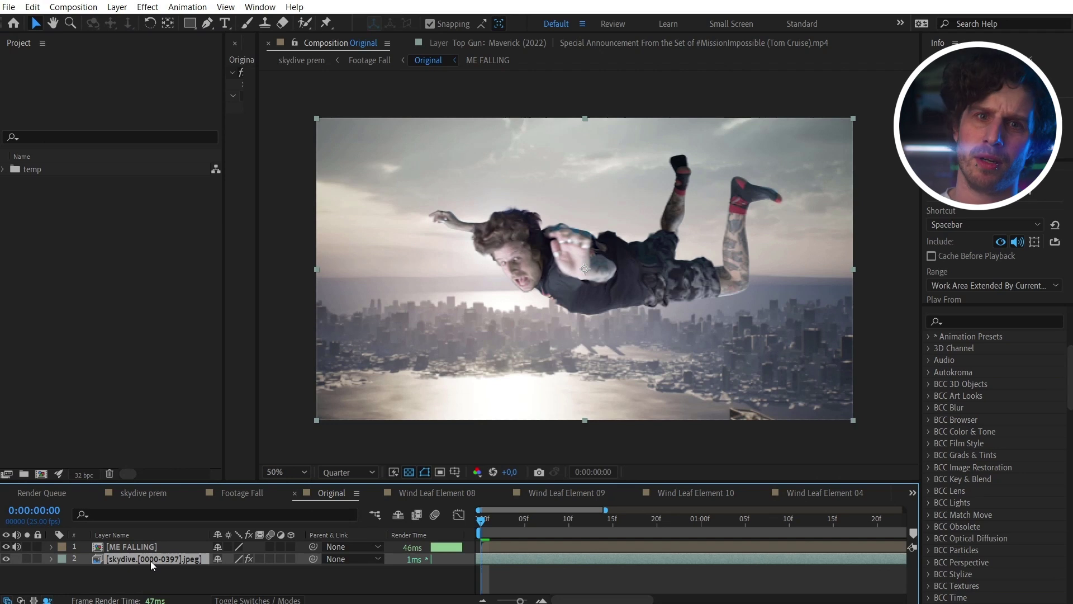
key("ctrl+d")
left_click_drag(149, 564, 150, 548)
left_click(995, 321)
type("gaussi")
double_click(995, 372)
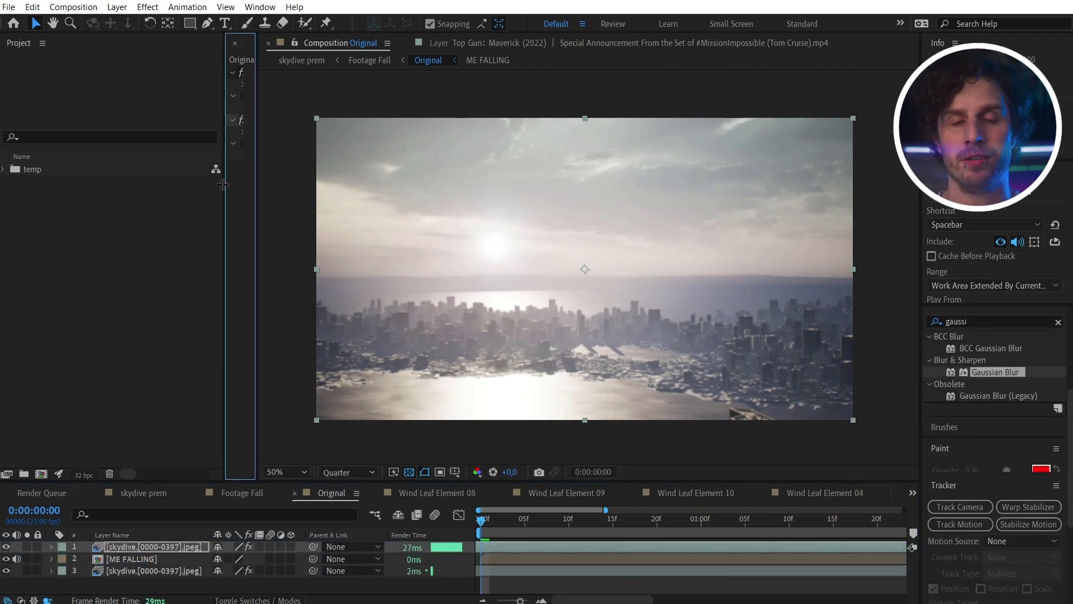
left_click_drag(189, 85, 462, 96)
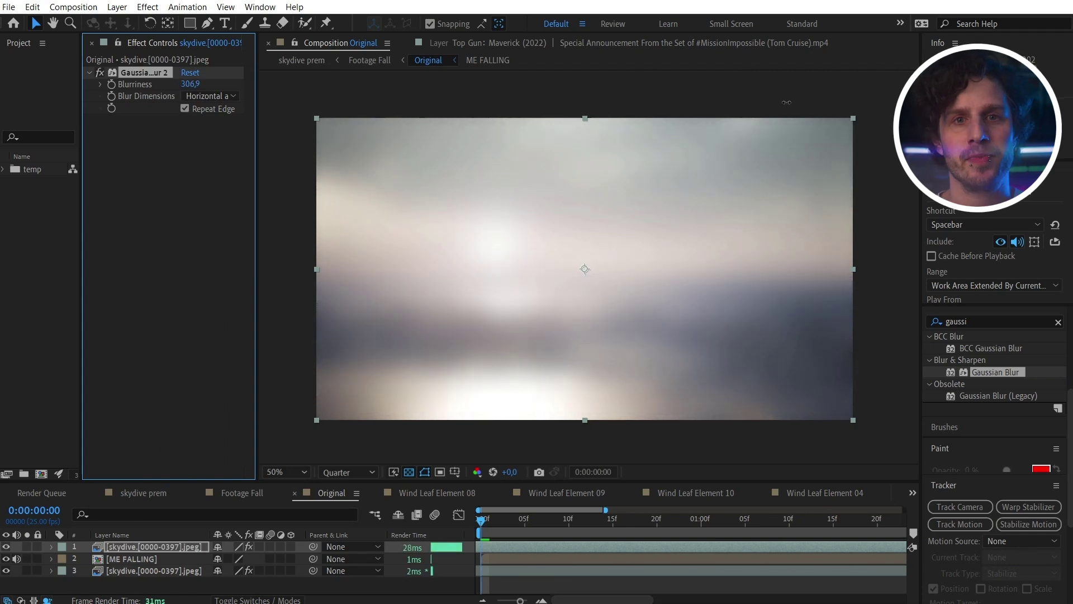
Step: Track-matte the blurred copy to ME FALLING, set it to Color blending, and show its Opacity
left_click(265, 601)
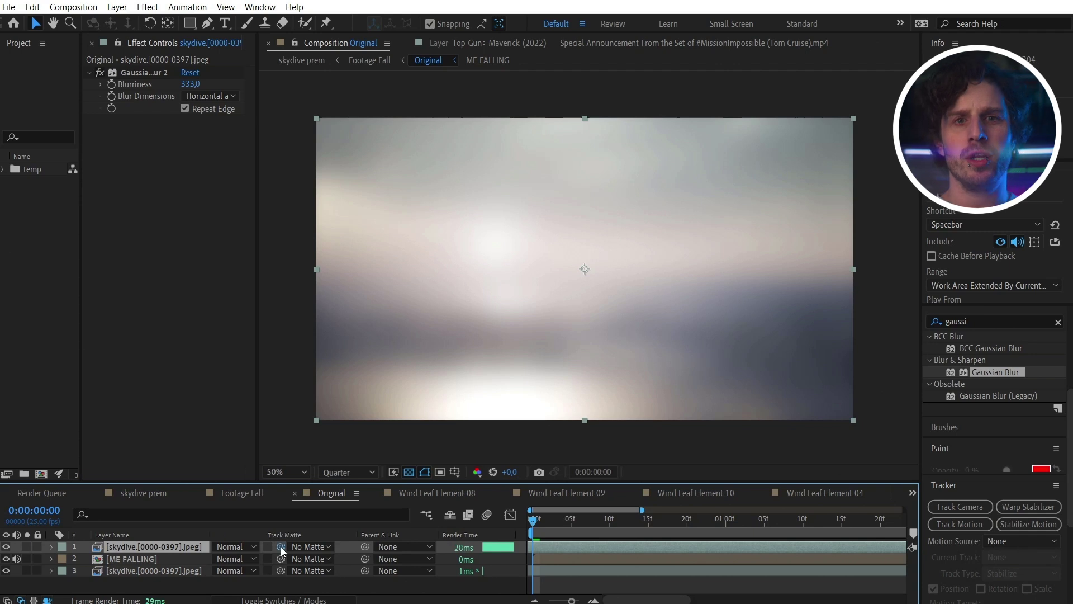
left_click_drag(165, 563, 117, 566)
key("space")
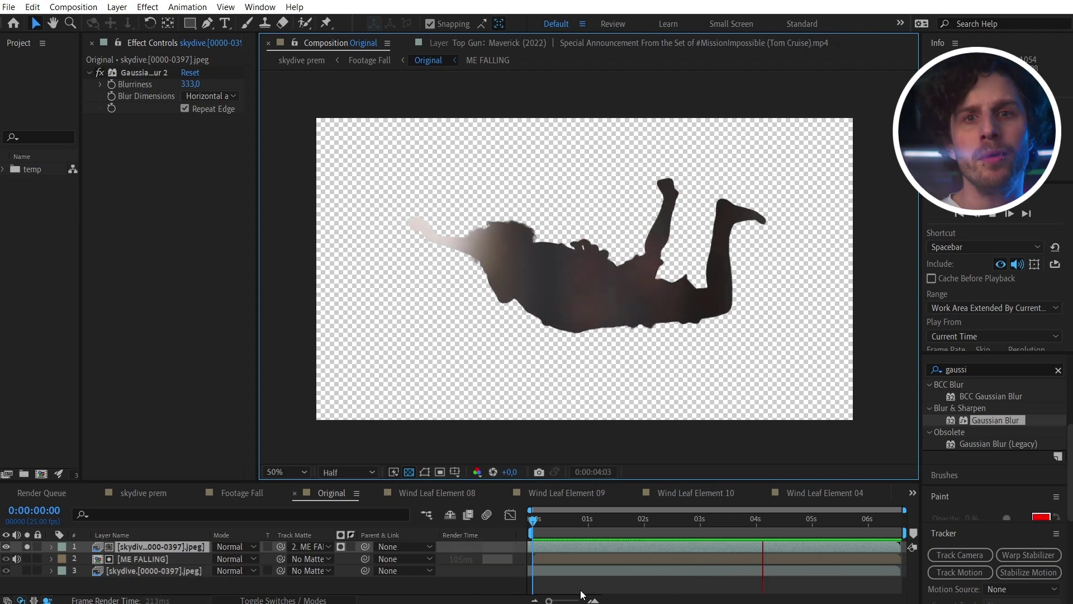
key("space")
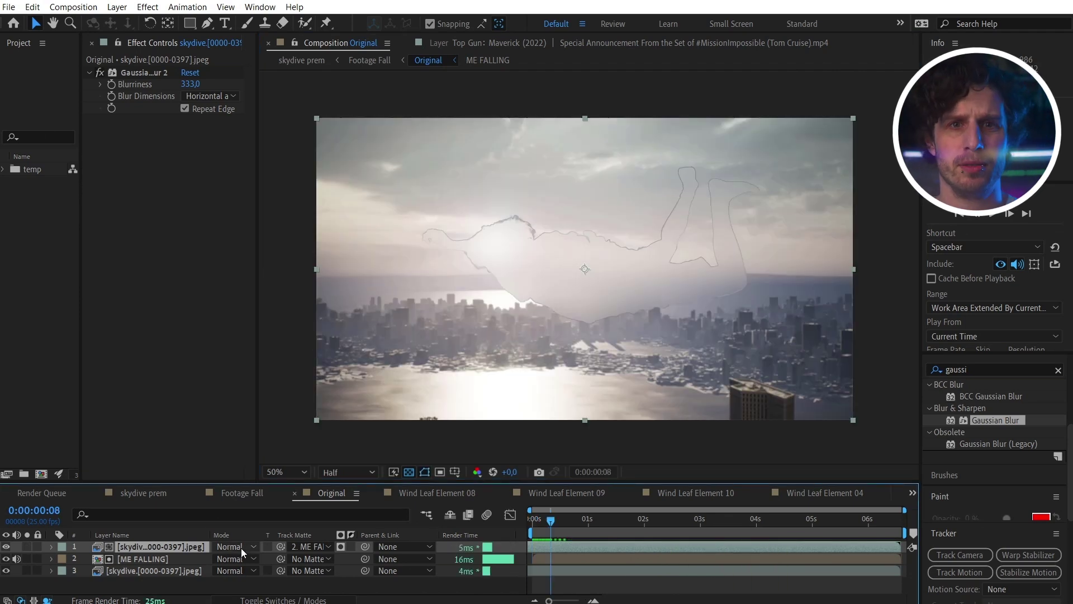
left_click(240, 546)
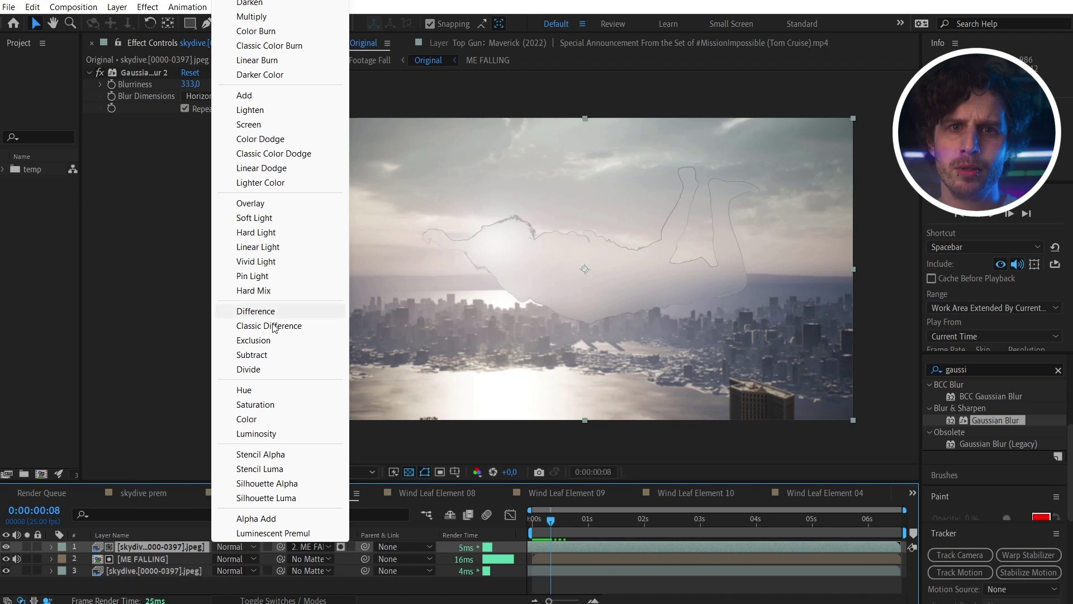
left_click(247, 419)
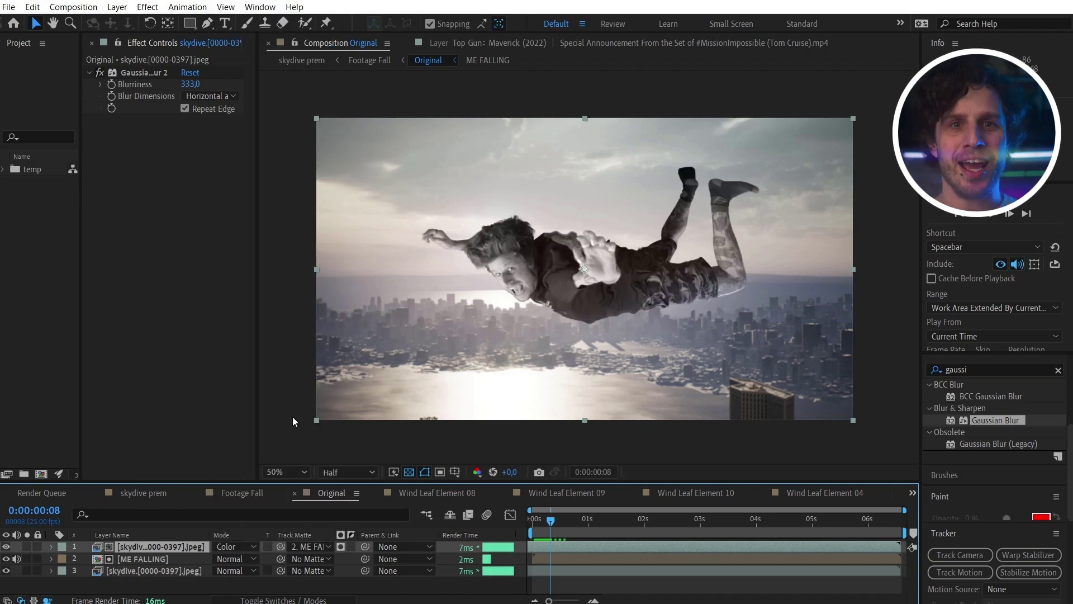
key("t")
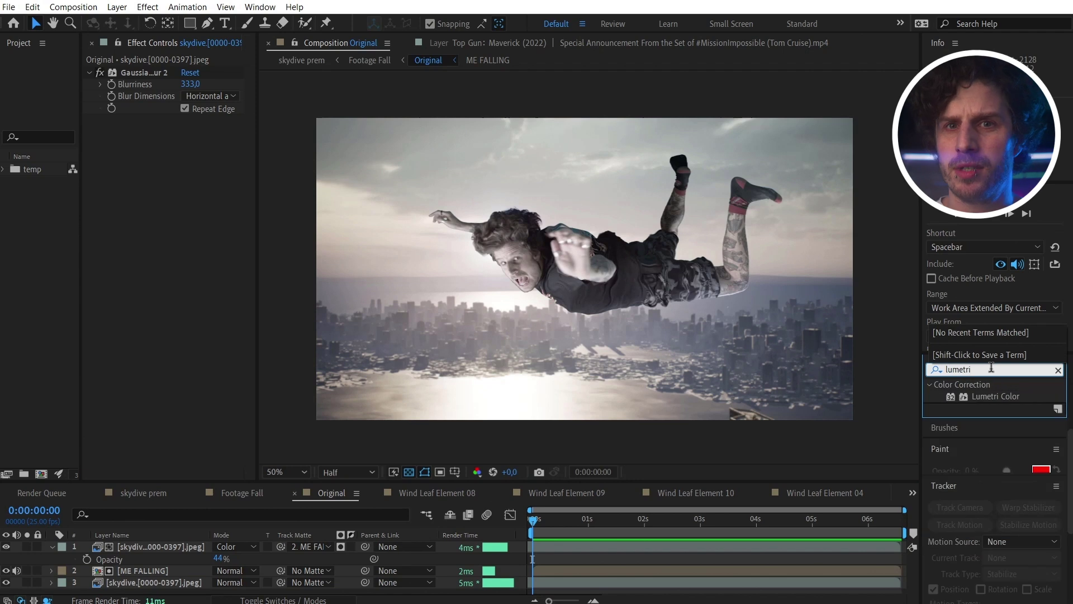
Step: Apply Lumetri Color to ME FALLING and drop Basic Correction Contrast to -150
left_click_drag(1013, 398, 178, 571)
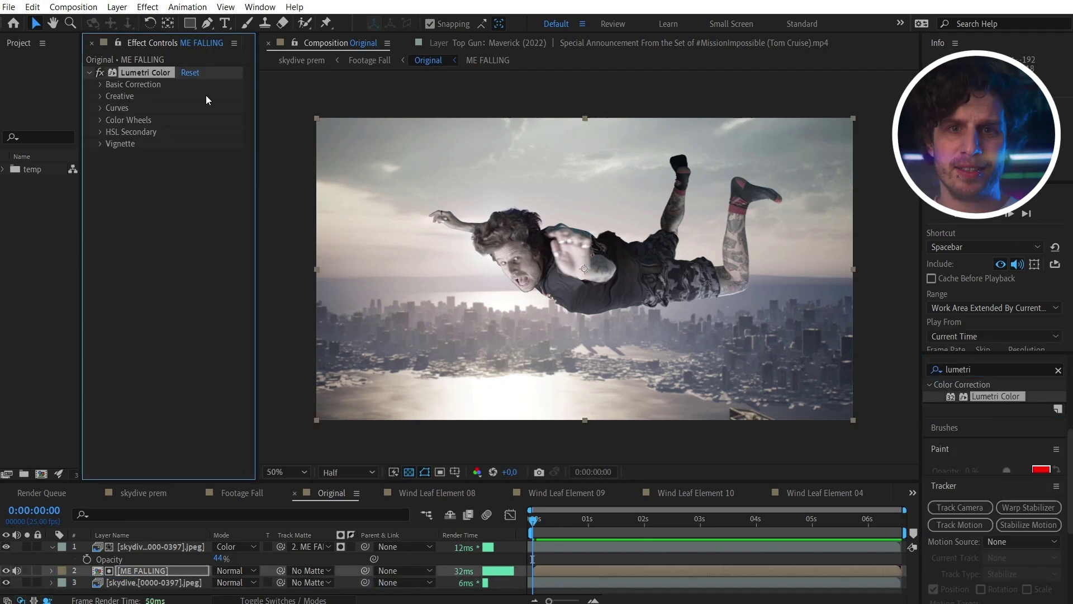
left_click(100, 84)
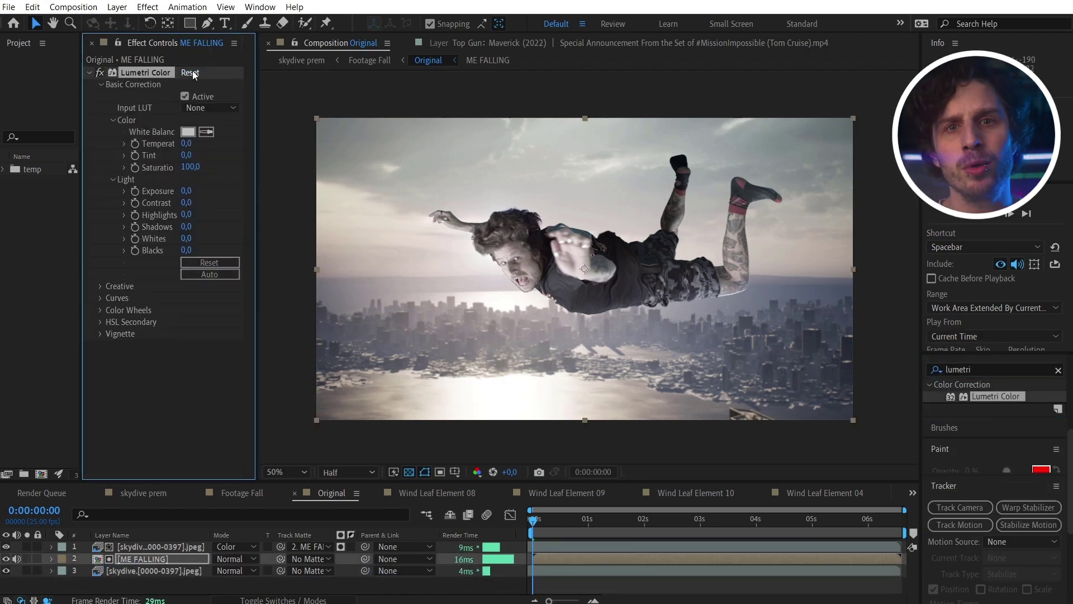
left_click_drag(108, 209, 1, 210)
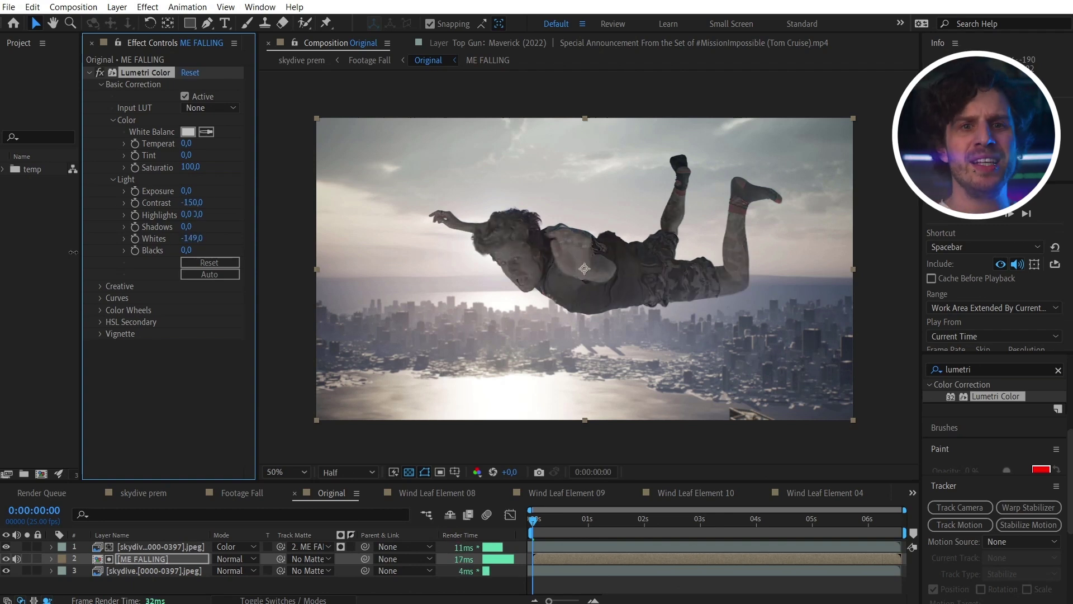
left_click(600, 558)
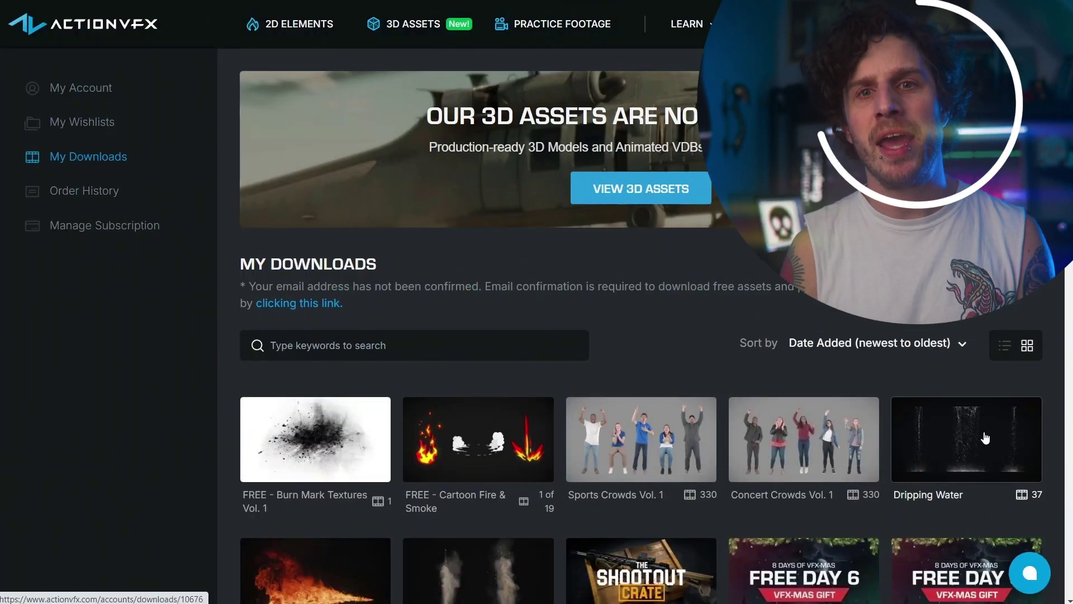
scroll(959, 454, "down", 10)
Step: Scroll My Downloads to the Vehicle Dust Trails collection and preview one of its clips
scroll(960, 454, "down", 20)
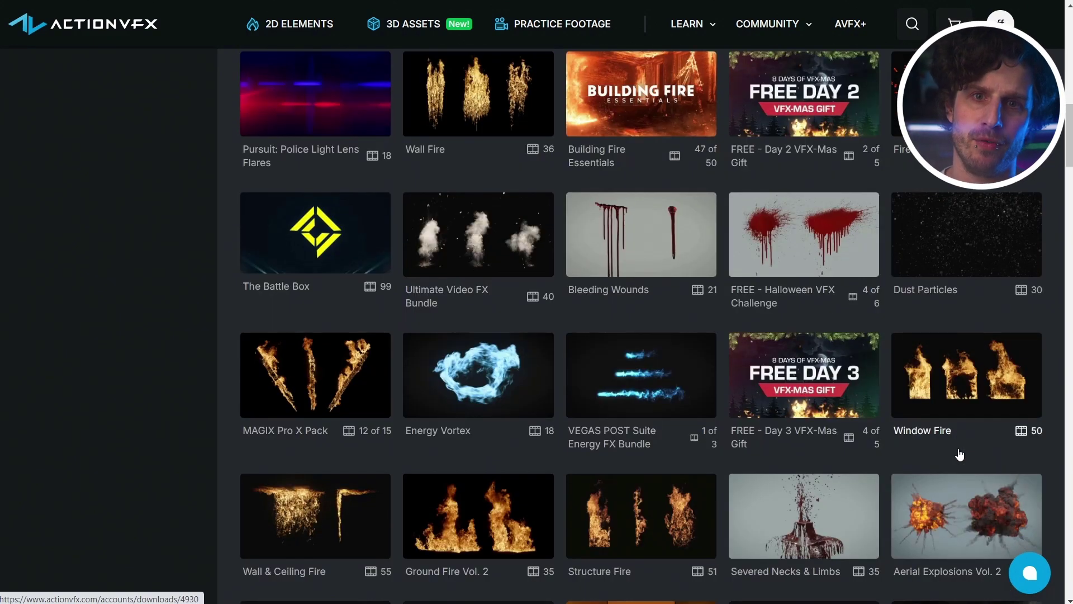
scroll(959, 454, "down", 18)
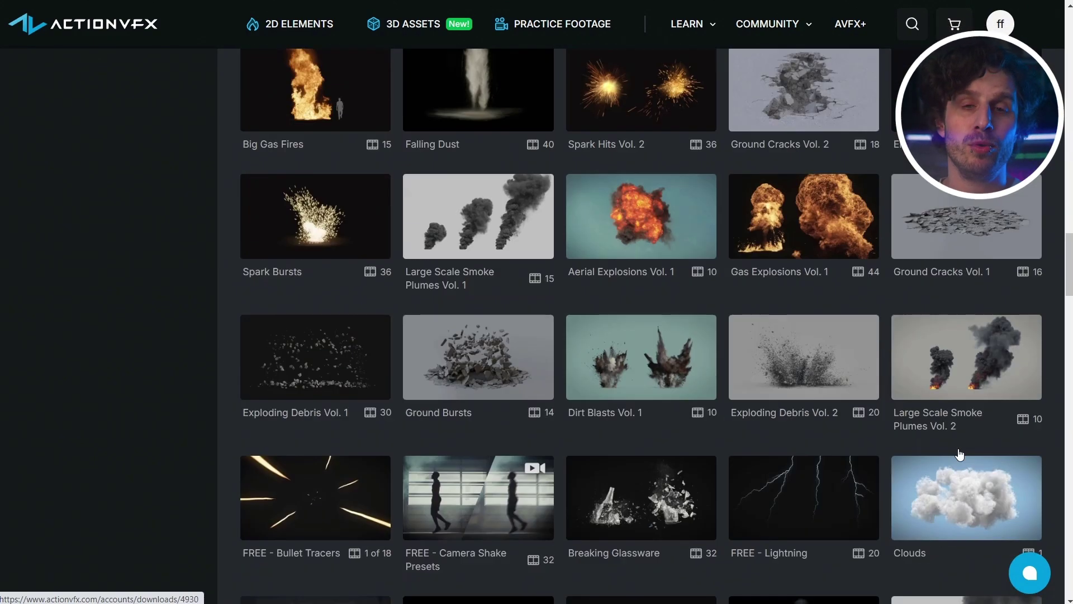
scroll(959, 454, "down", 11)
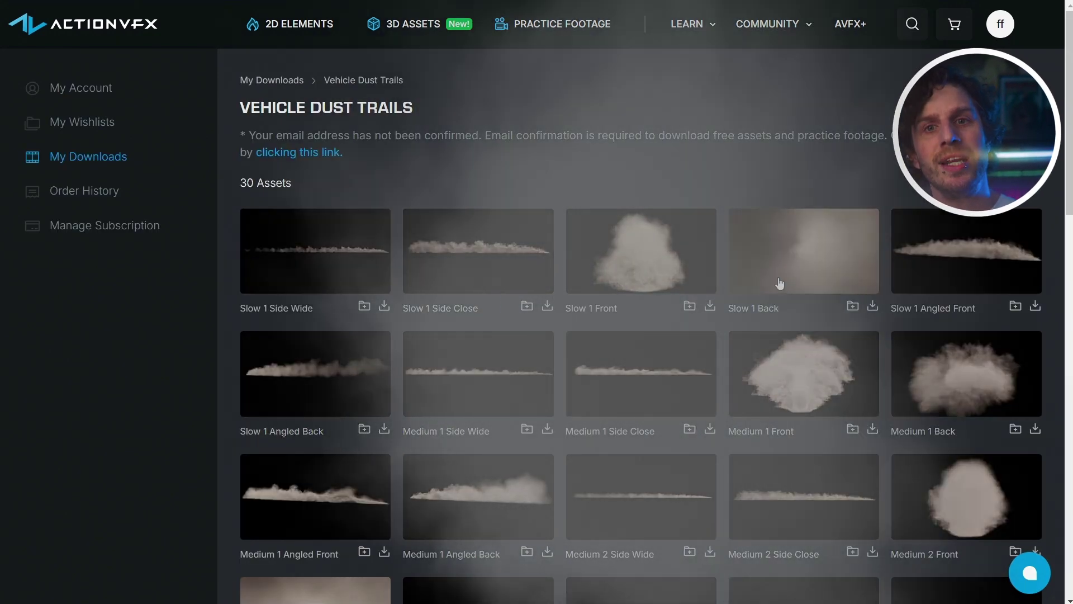
mouse_move(651, 248)
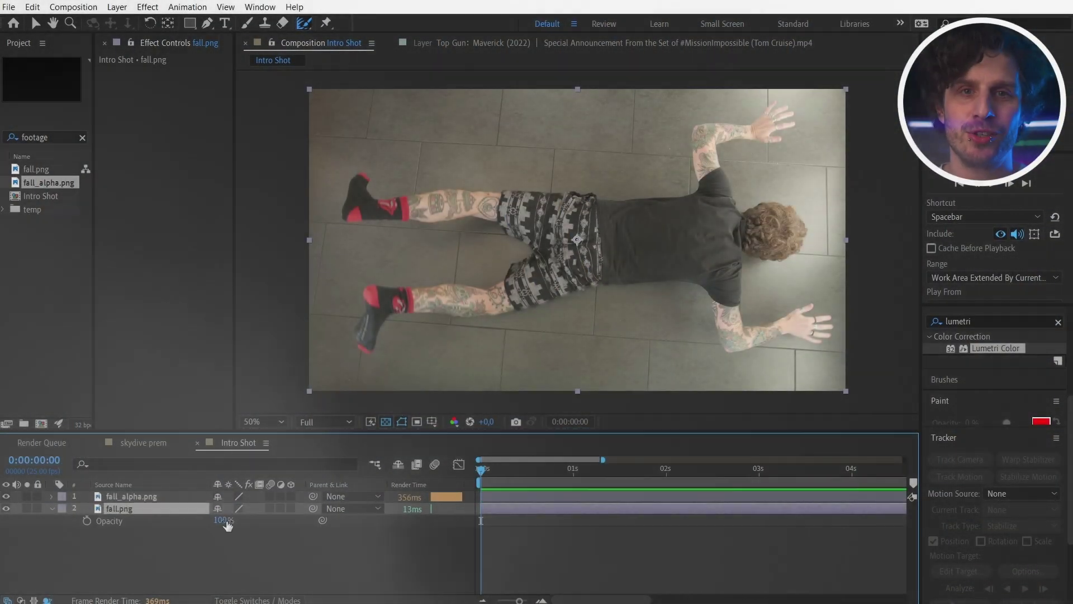
Step: Delete the fall.png layer, pin fall_alpha.png's lower foot, and give Puppet Pin 17's position an expression
left_click_drag(227, 524, 5, 521)
key("Delete")
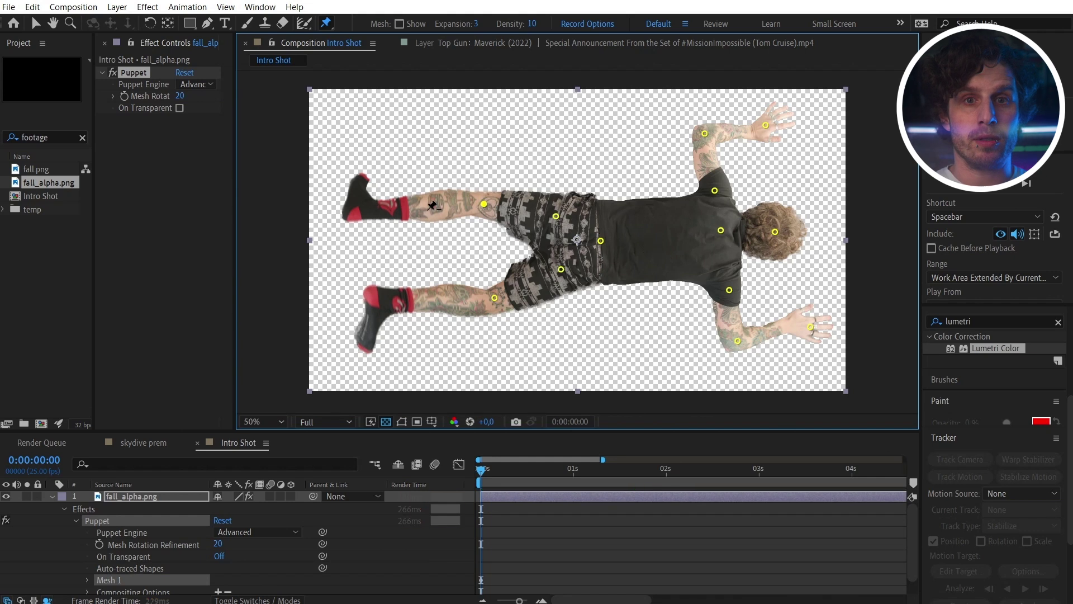
left_click(371, 344)
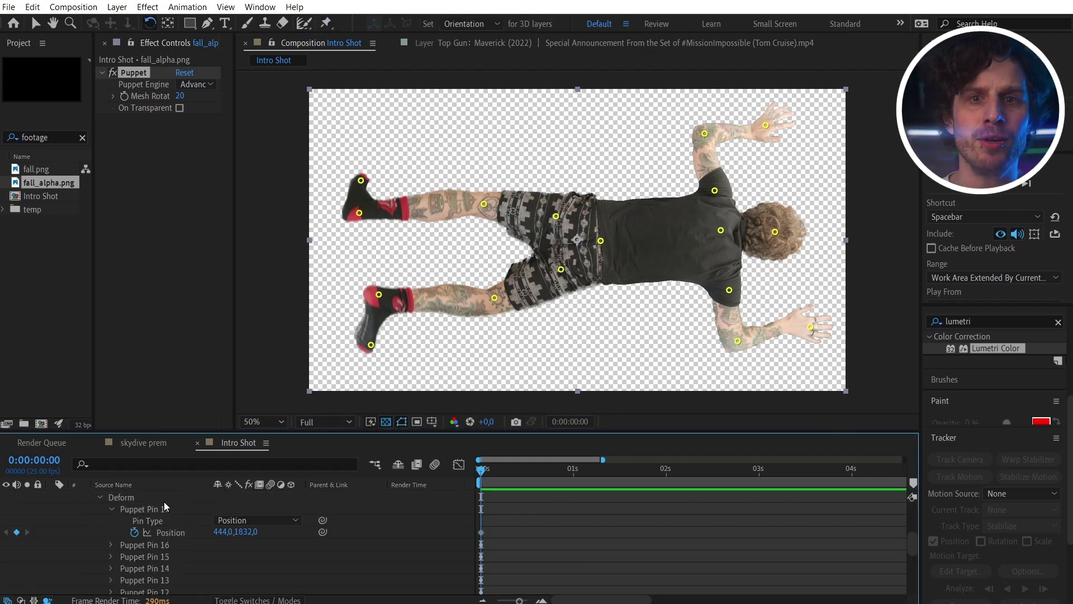
left_click(165, 507)
left_click(135, 532, "alt")
type("w")
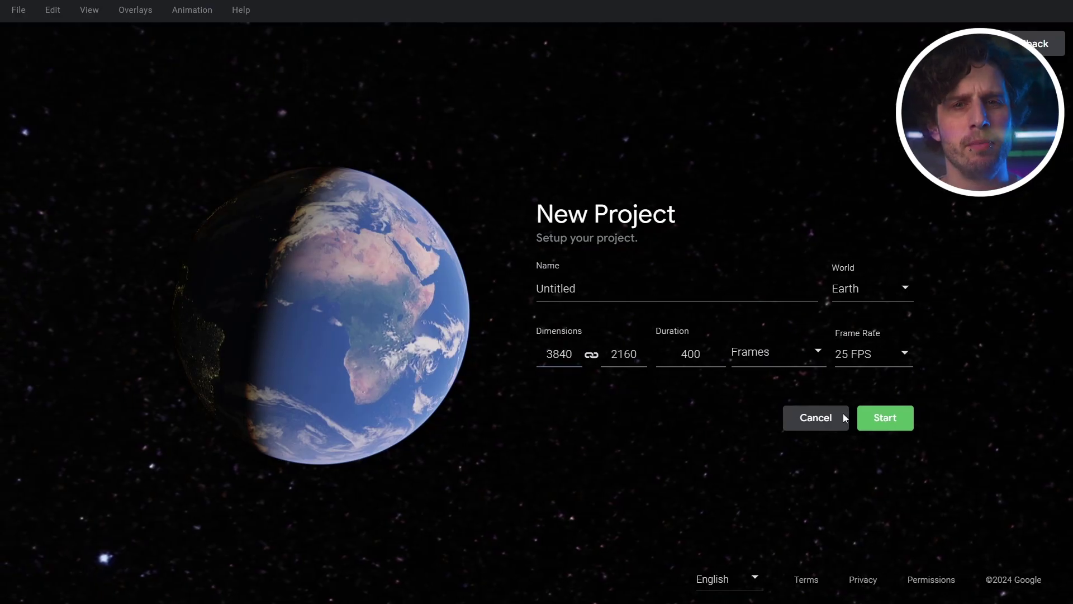
Step: Start a new Earth Studio project located at Paris and set it to render as a video named Paris
left_click(886, 427)
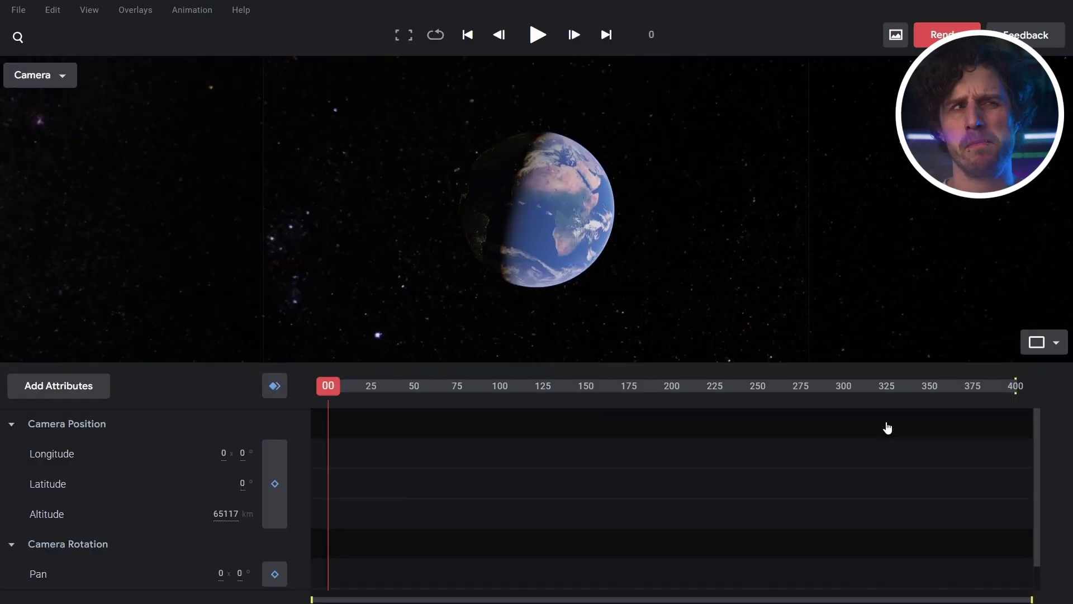
left_click(71, 38)
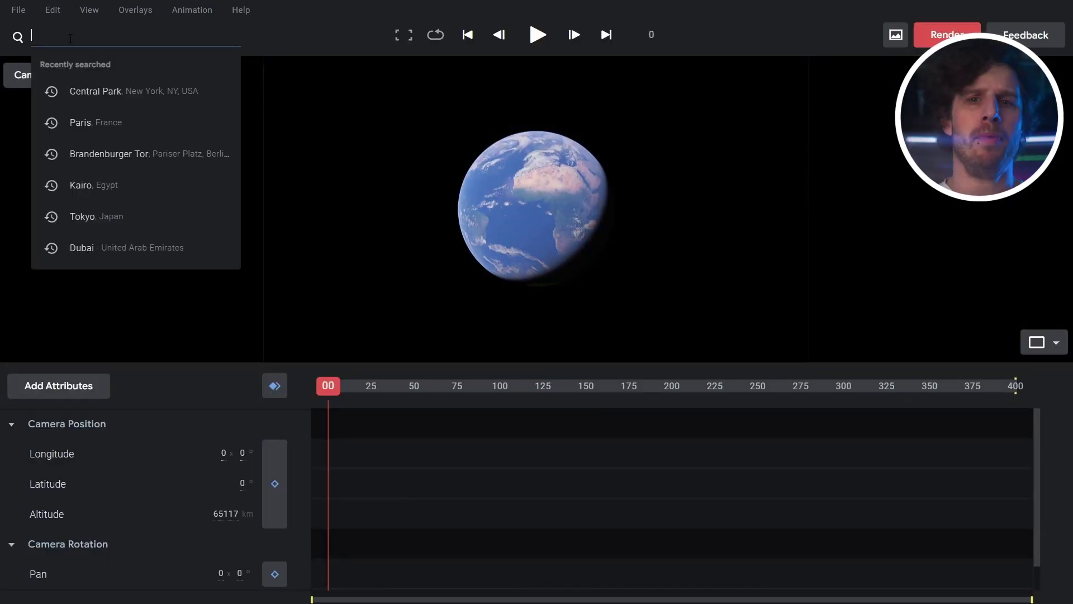
type("paris")
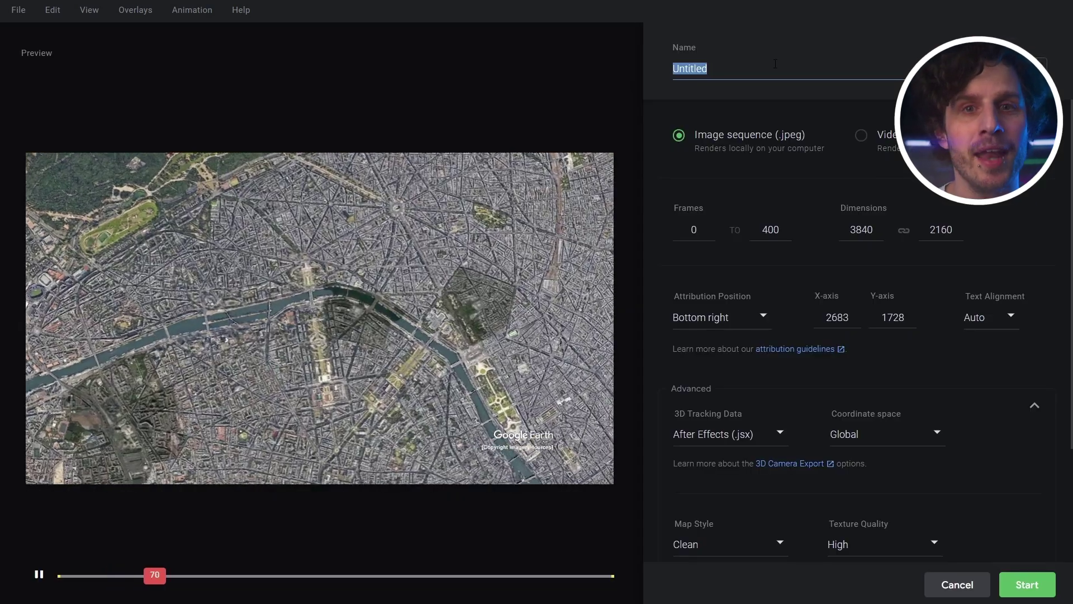
type("Paris")
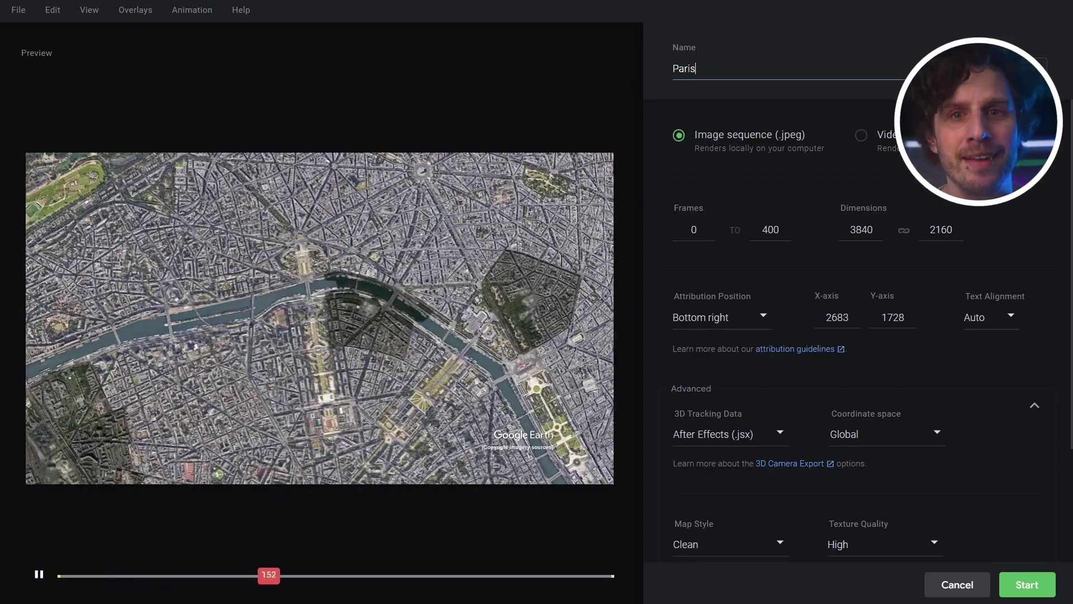
left_click(861, 135)
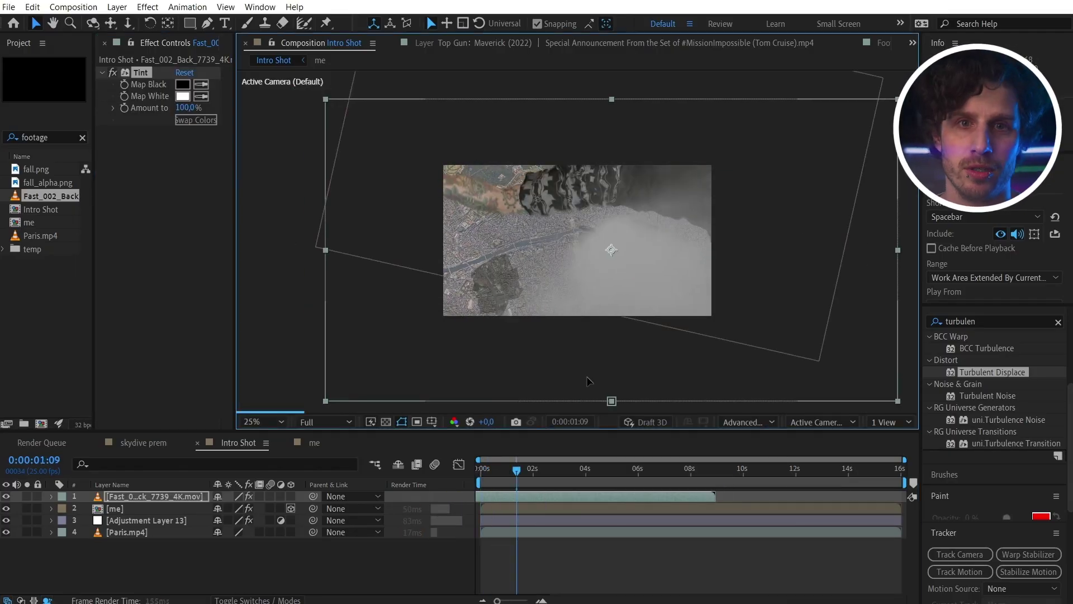
Step: Insert another Fast_002_Back dust layer above the figure at 68% opacity and duplicate it
left_click_drag(139, 512, 138, 514)
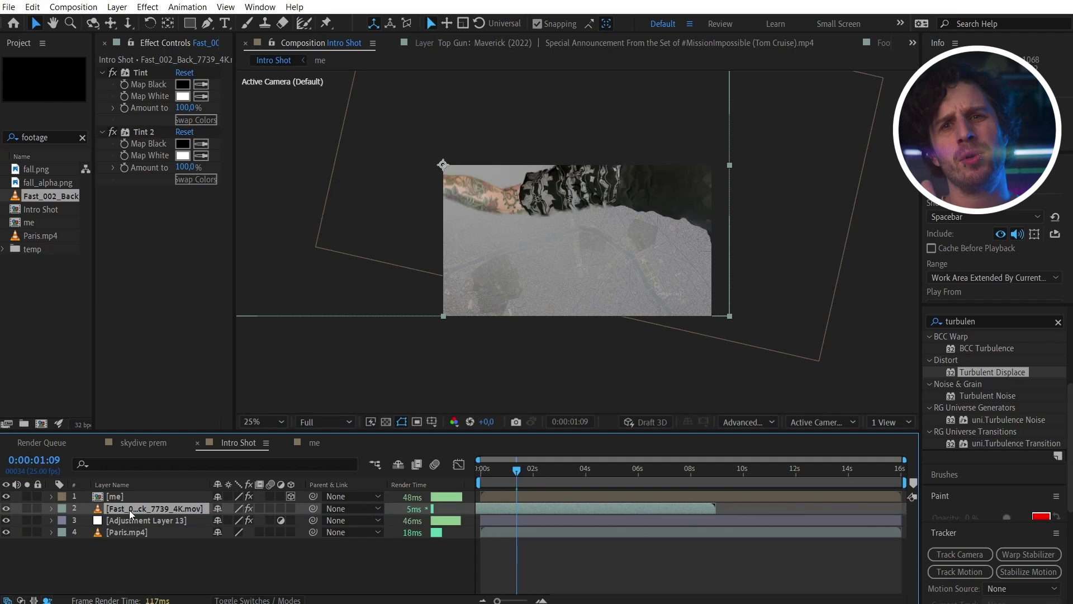
key("t")
key("Home")
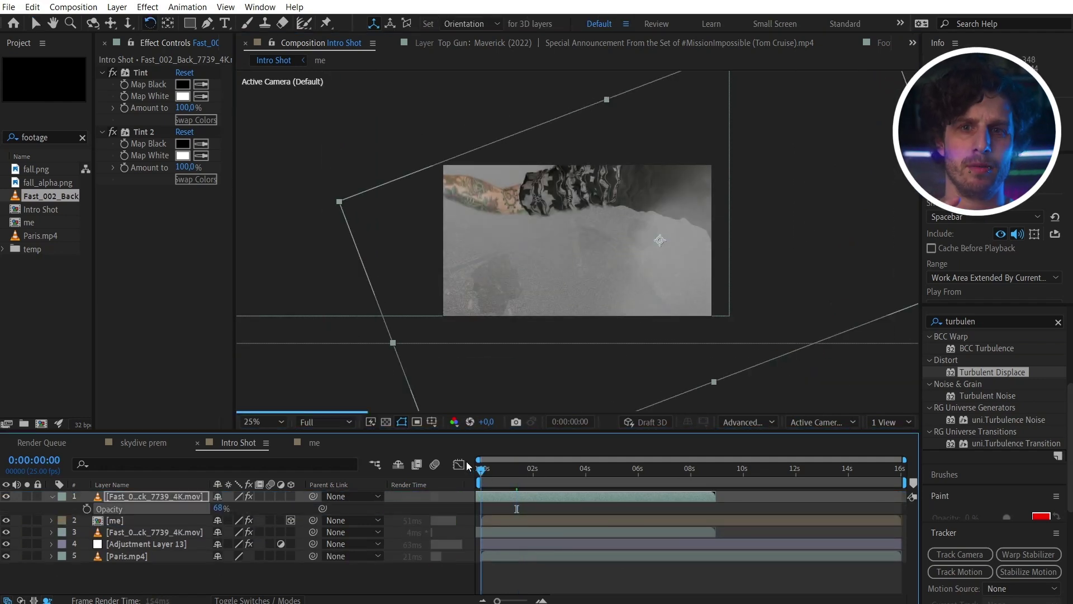
key("ctrl+d")
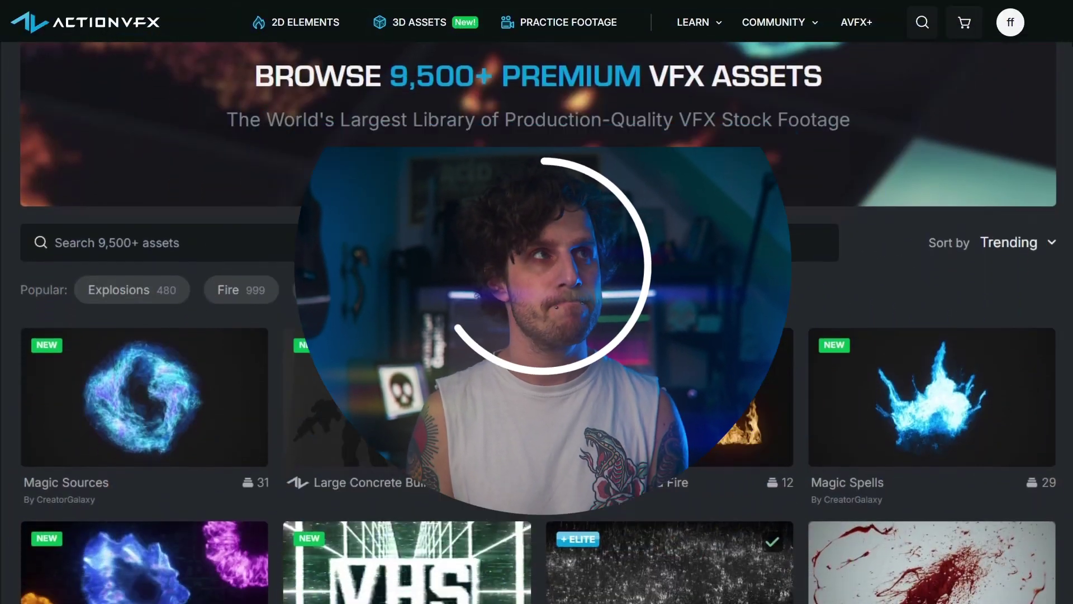
scroll(536, 335, "down", 6)
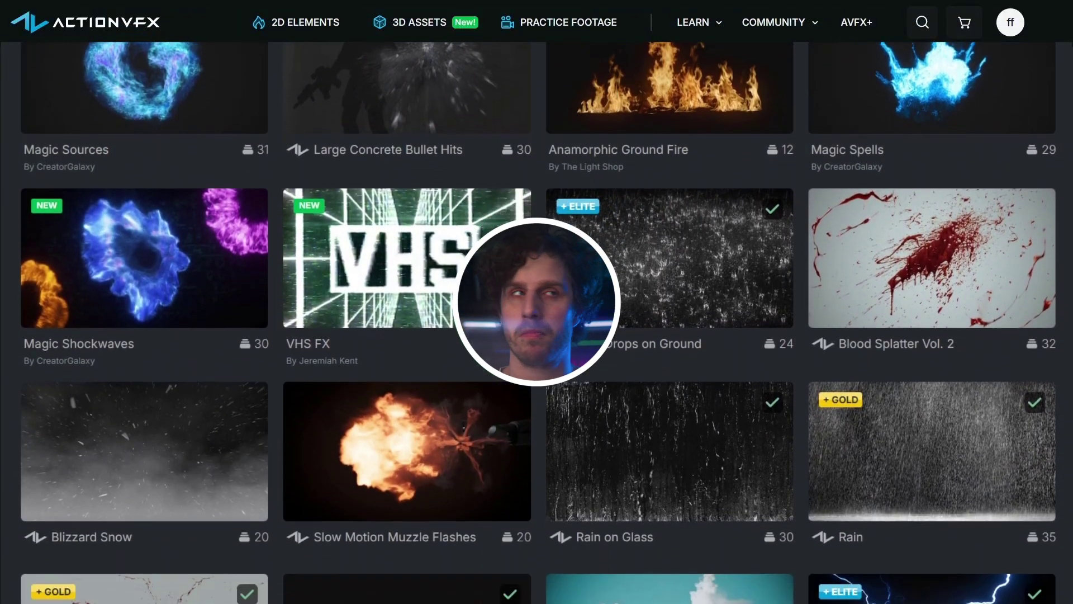
scroll(537, 336, "down", 6)
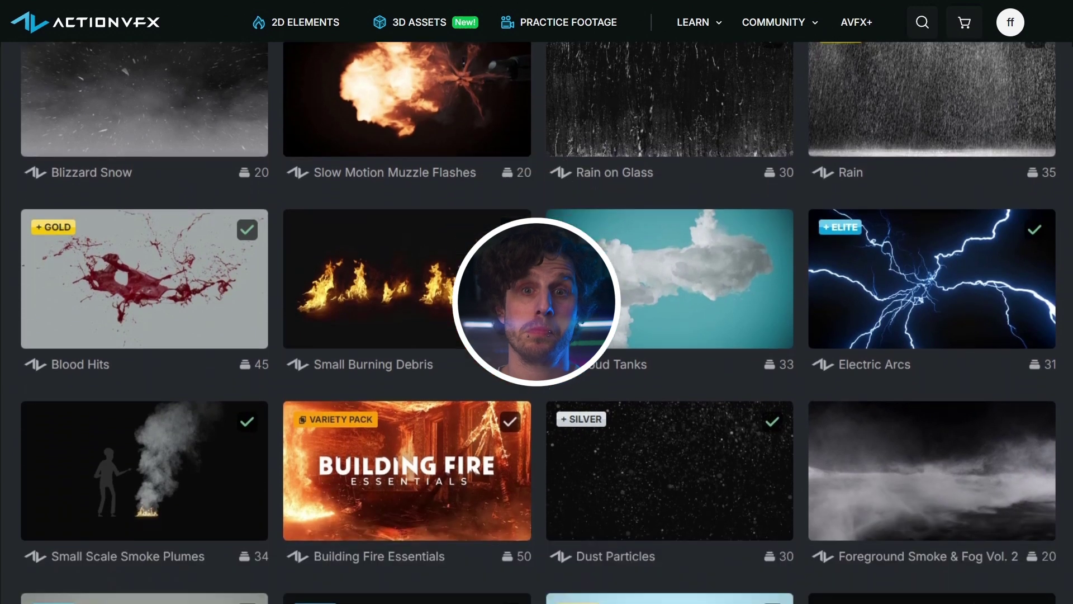
scroll(536, 335, "down", 9)
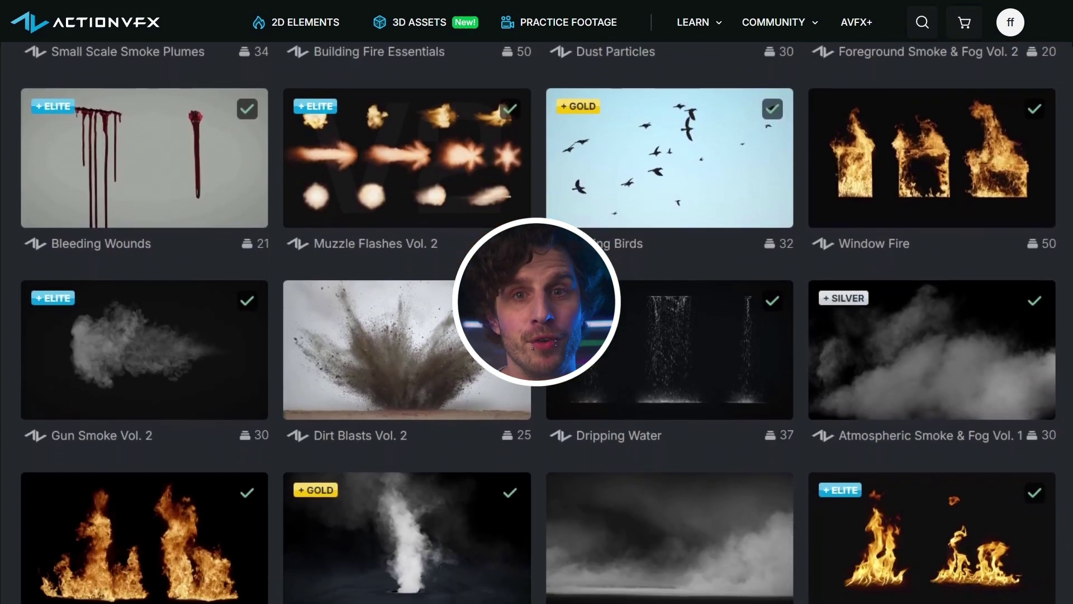
scroll(537, 335, "down", 9)
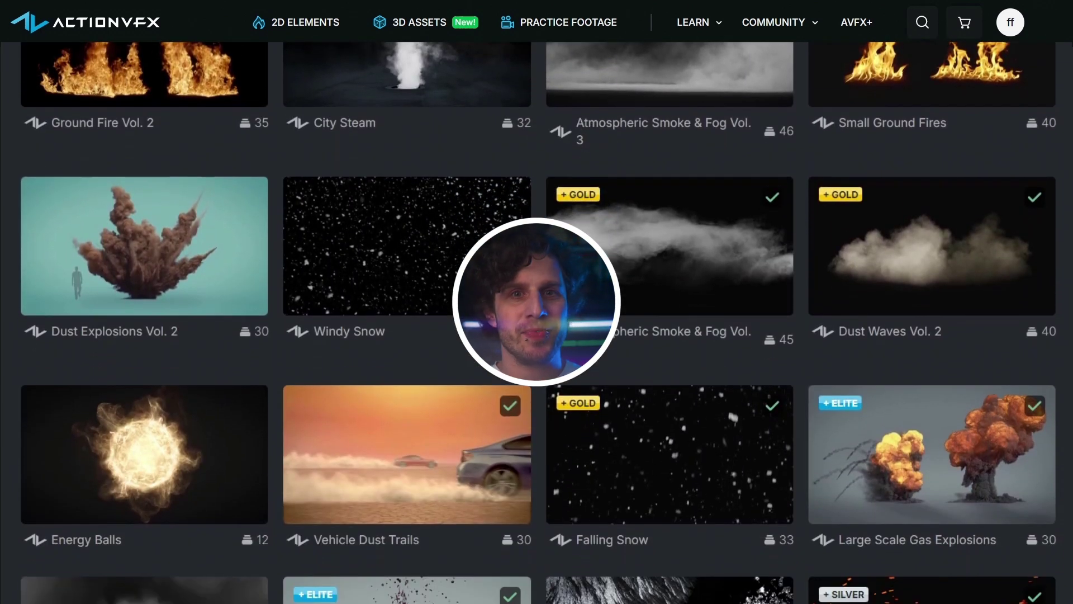
scroll(536, 335, "down", 9)
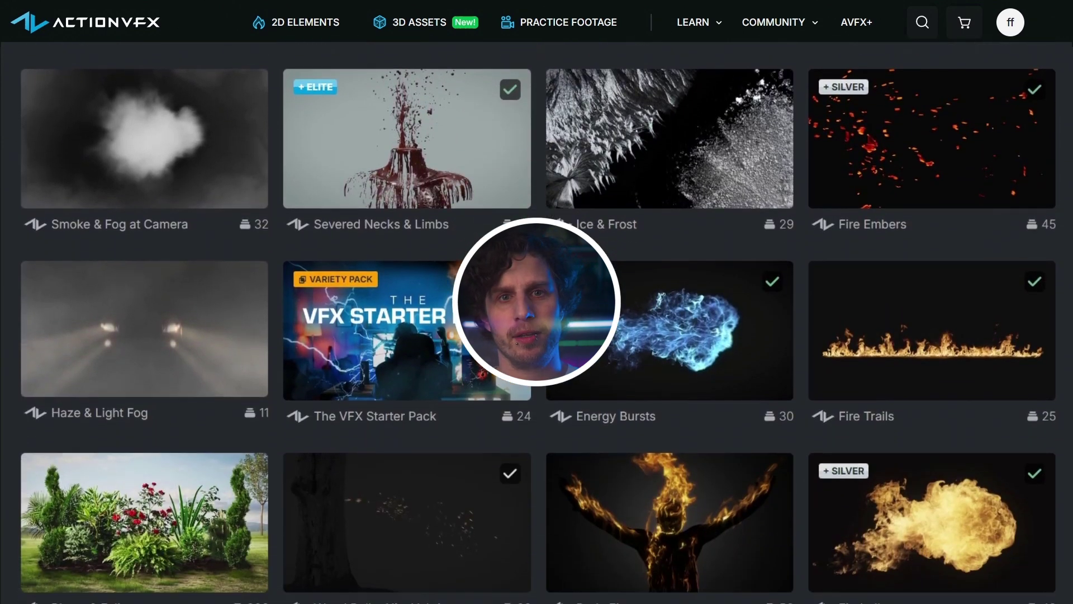
scroll(537, 335, "down", 12)
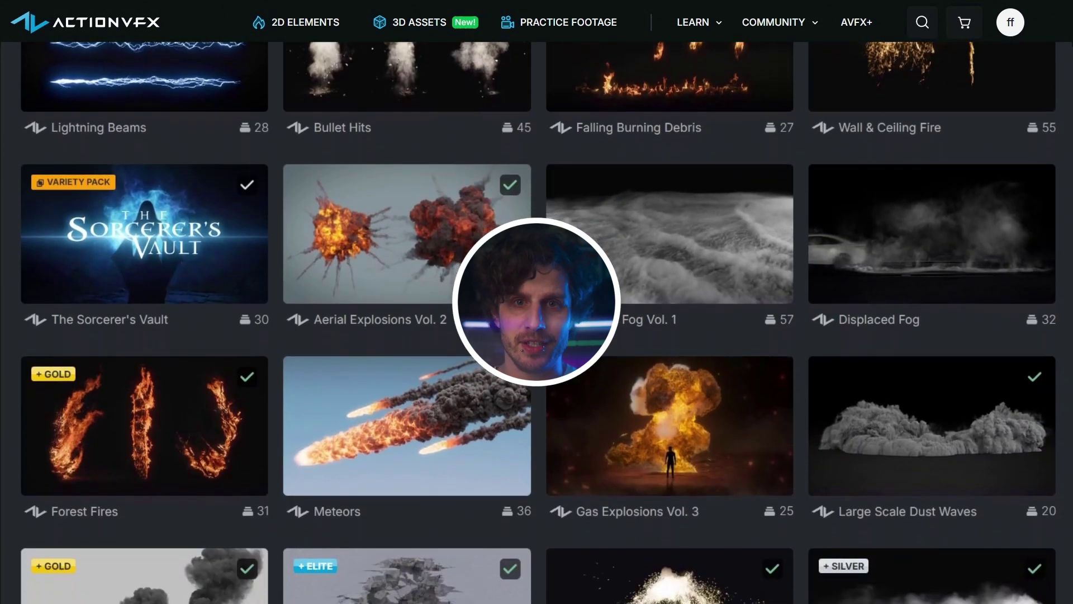
scroll(536, 335, "down", 13)
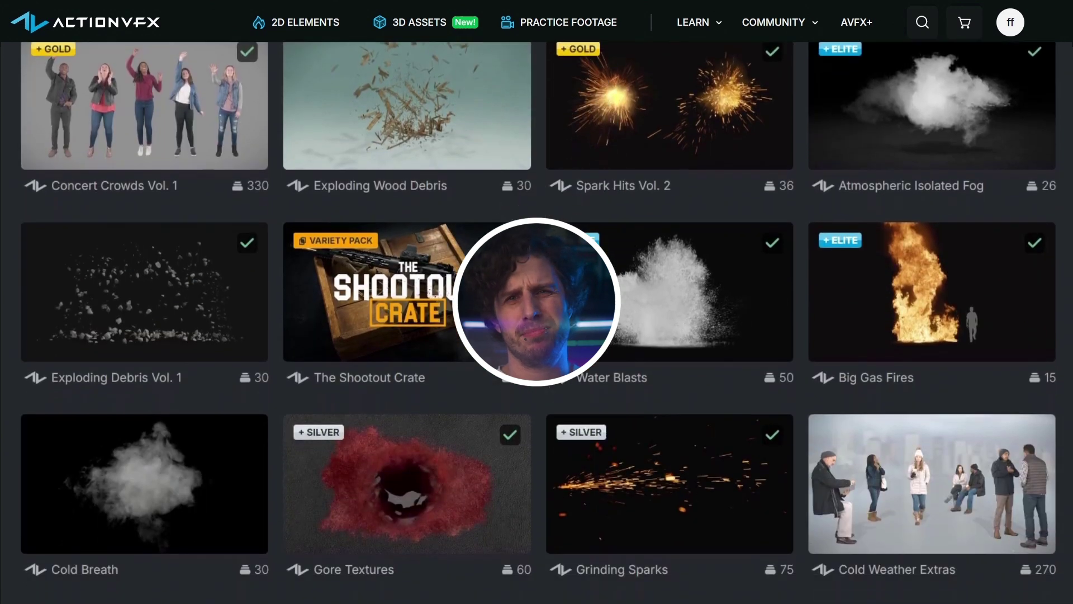
scroll(536, 335, "down", 13)
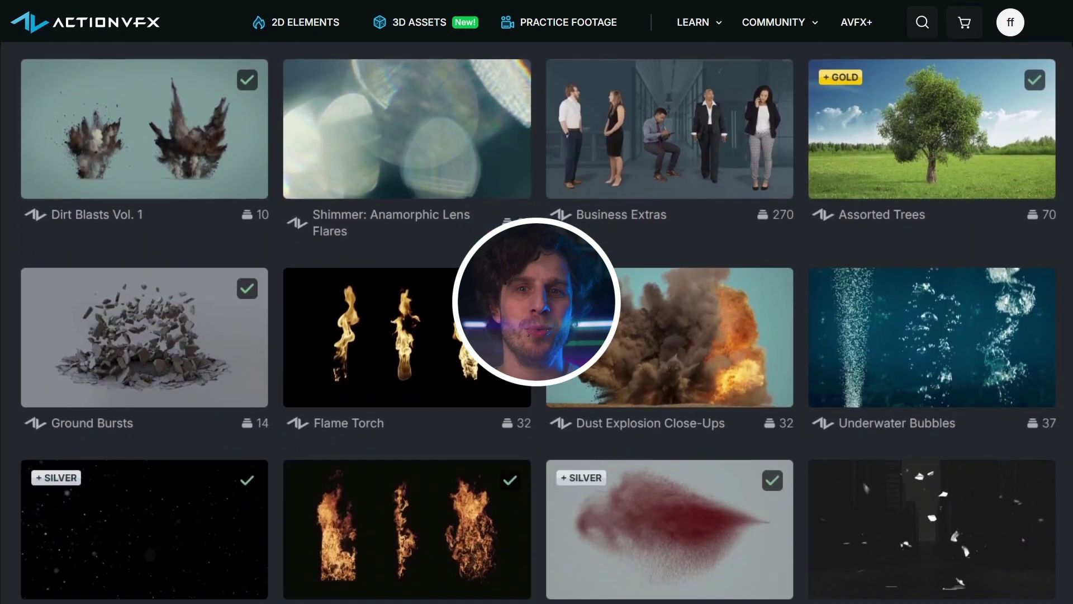
scroll(537, 336, "down", 15)
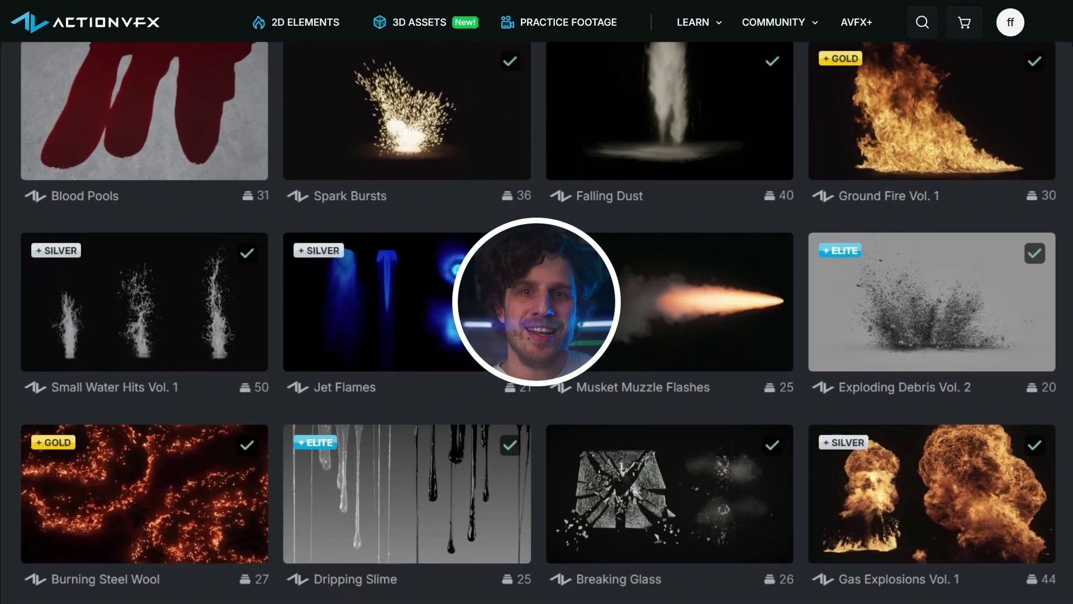
scroll(537, 336, "down", 15)
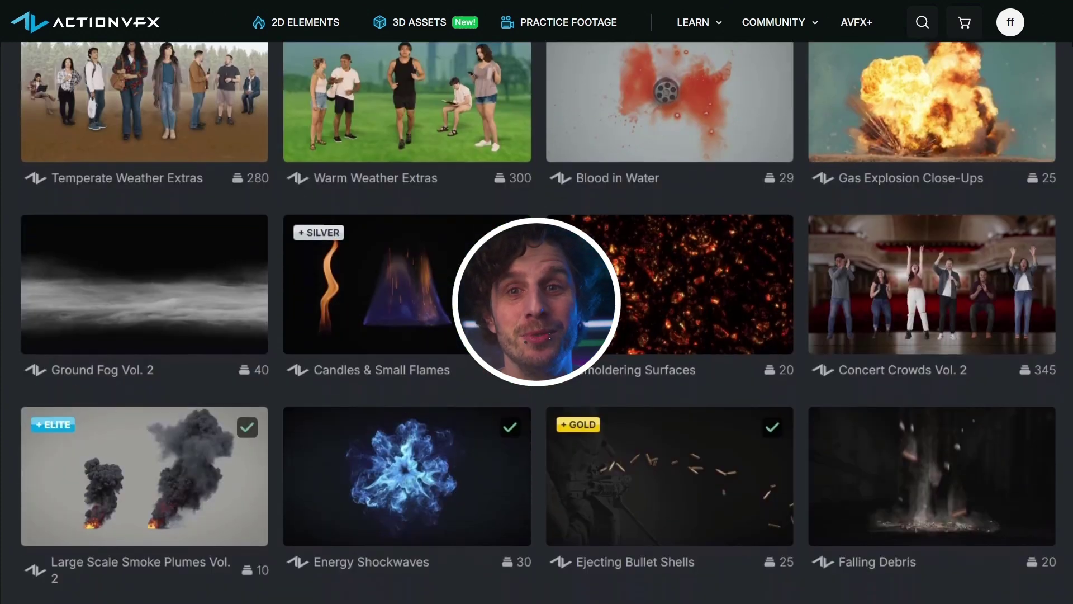
scroll(537, 335, "down", 10)
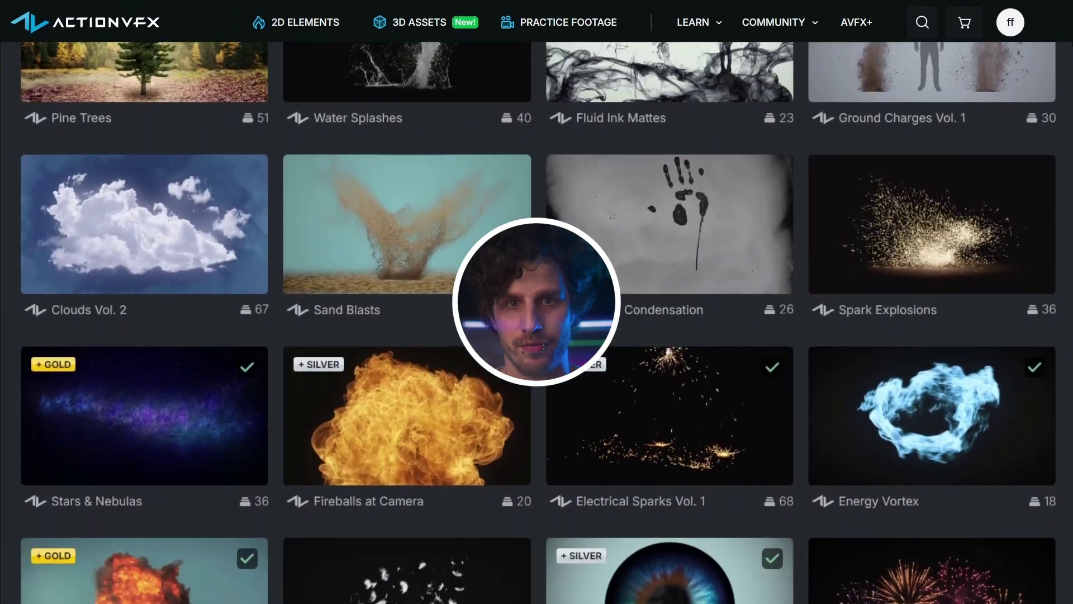
scroll(537, 335, "down", 20)
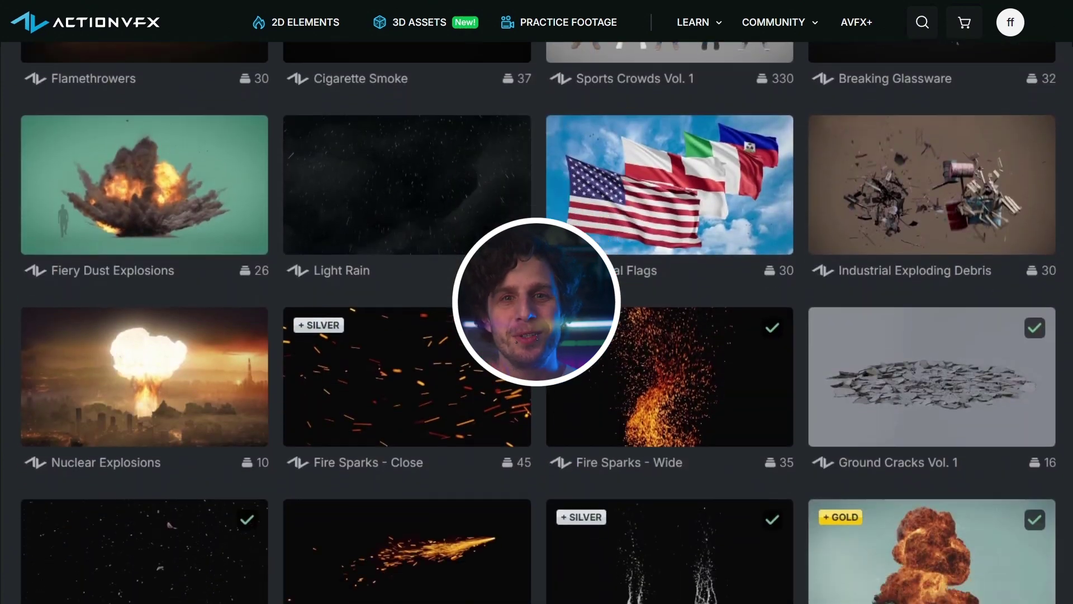
scroll(536, 336, "down", 19)
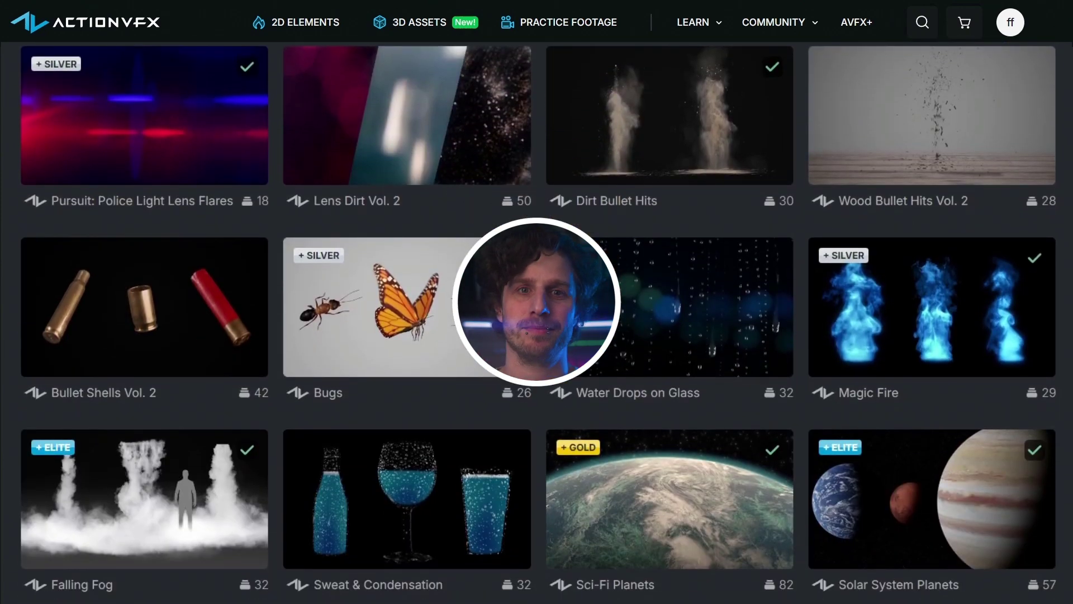
scroll(537, 335, "down", 18)
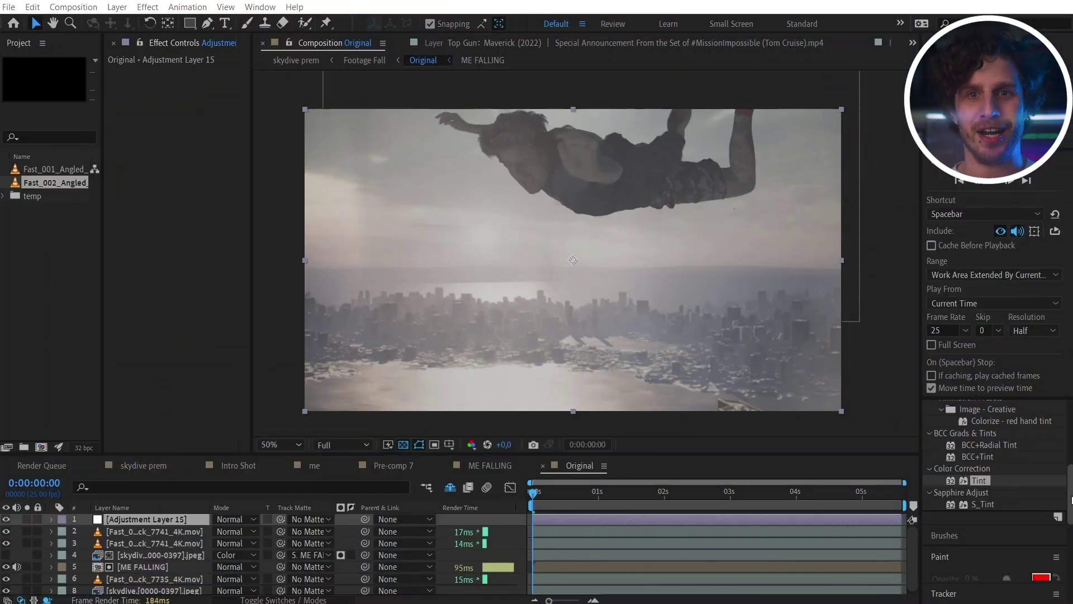
Step: Apply a Transform effect to Adjustment Layer 15 with a wiggle(20,16) expression on Position
scroll(1067, 500, "up", 3)
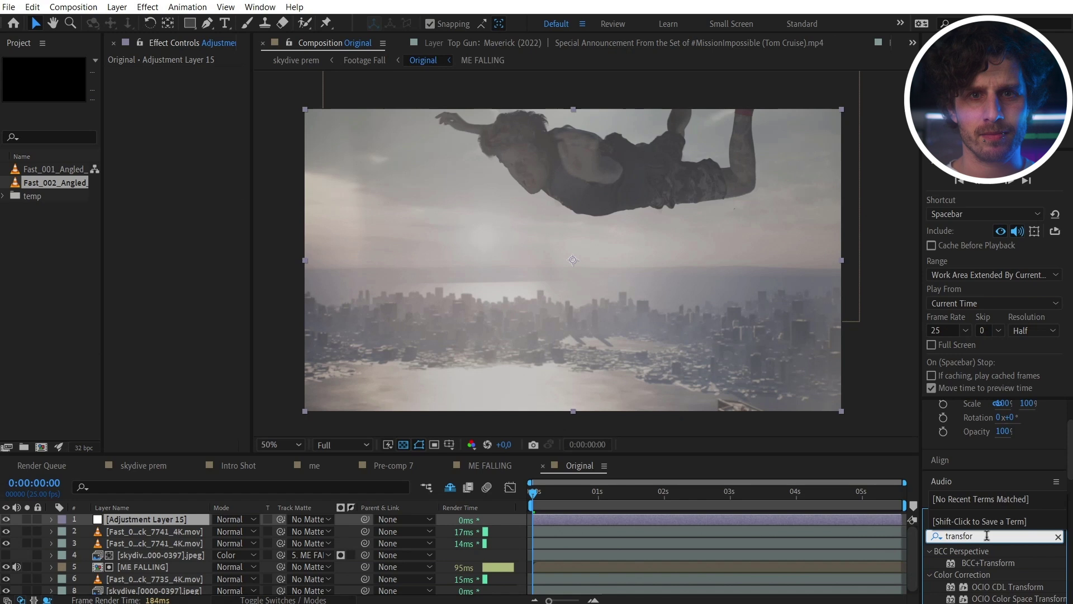
type("m")
left_click_drag(987, 535, 582, 521)
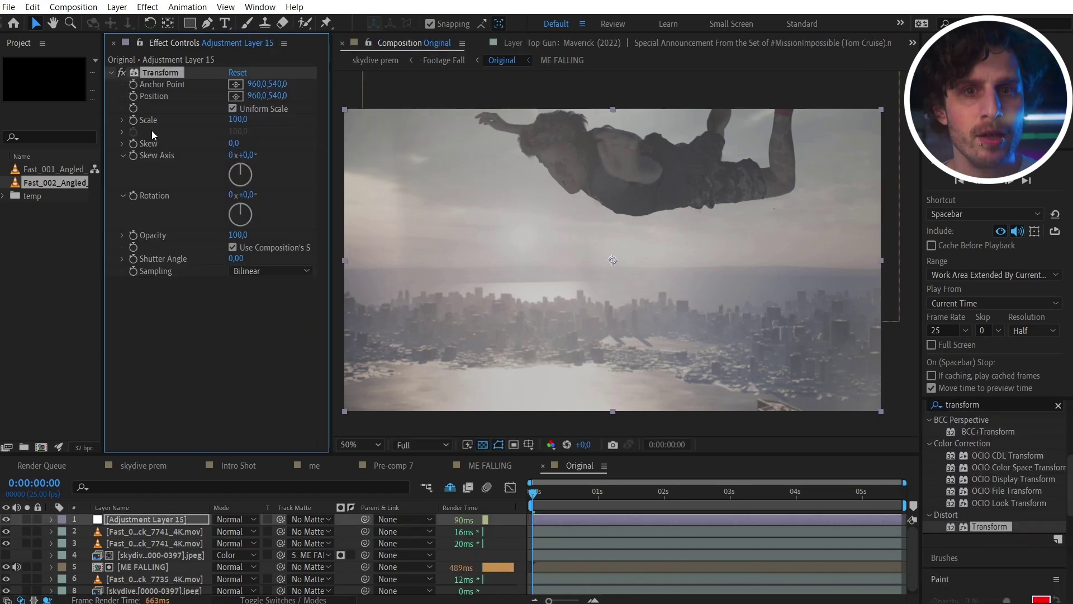
left_click(134, 97, "alt")
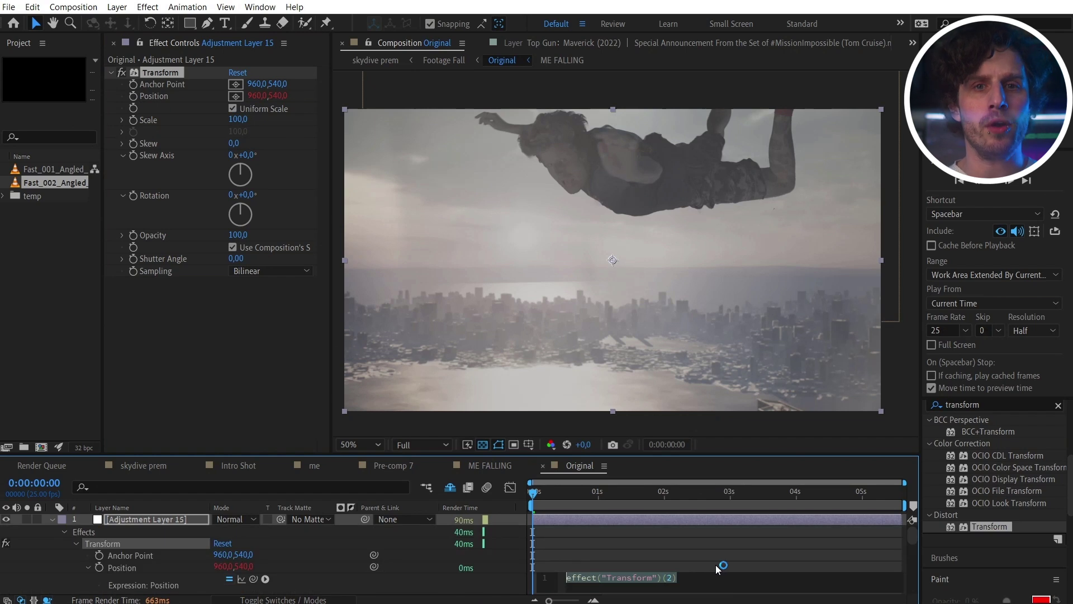
type("wiggle (")
type("20,16")
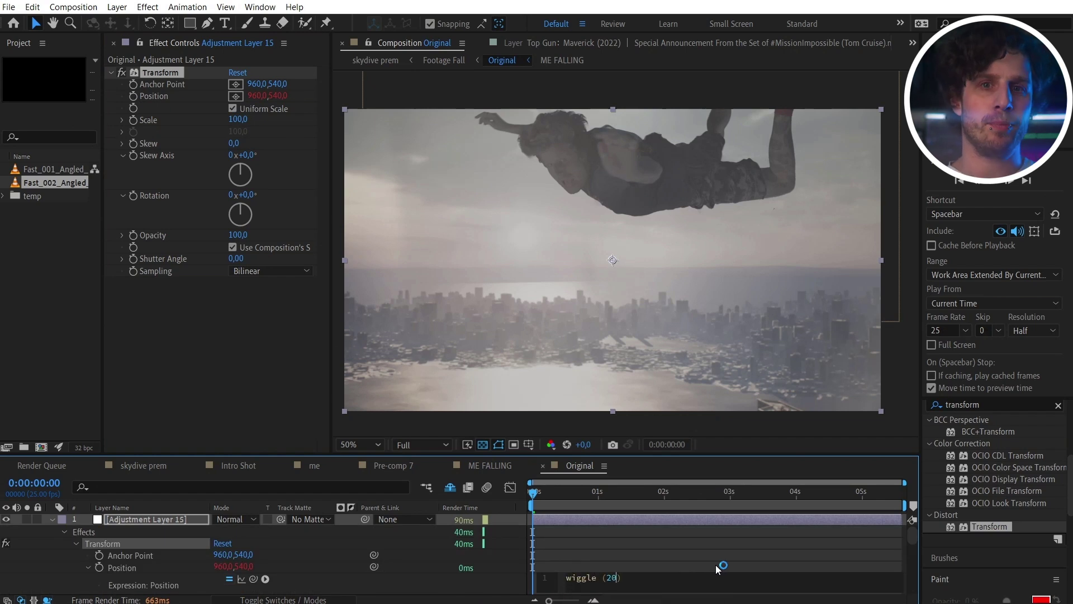
left_click(714, 565)
Step: Preview the shake and raise the Transform Scale to 104.4 to hide the edges
key("space")
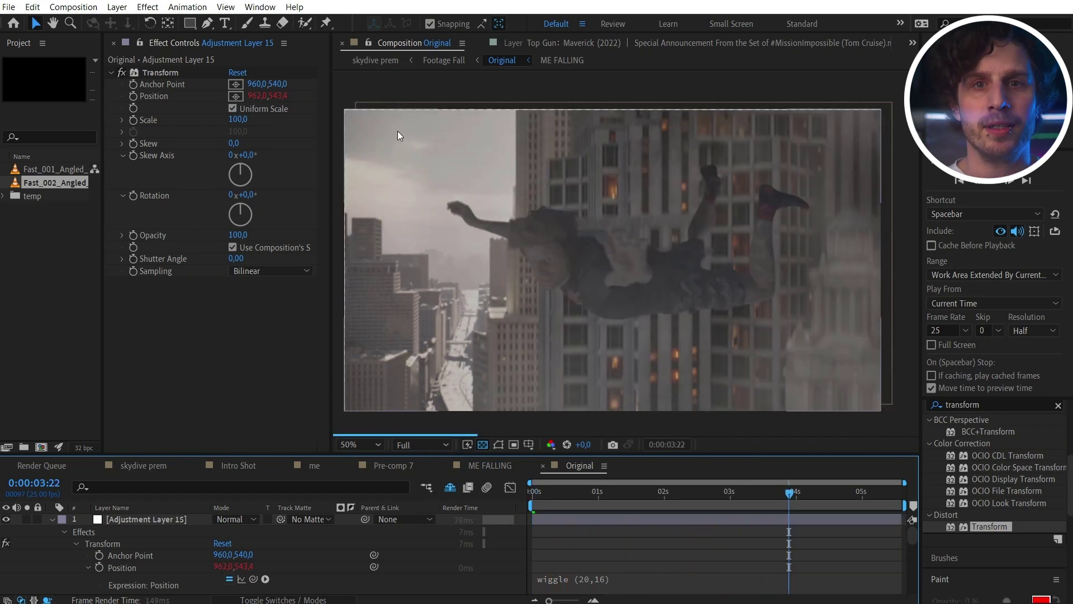
left_click_drag(246, 120, 281, 126)
key("space")
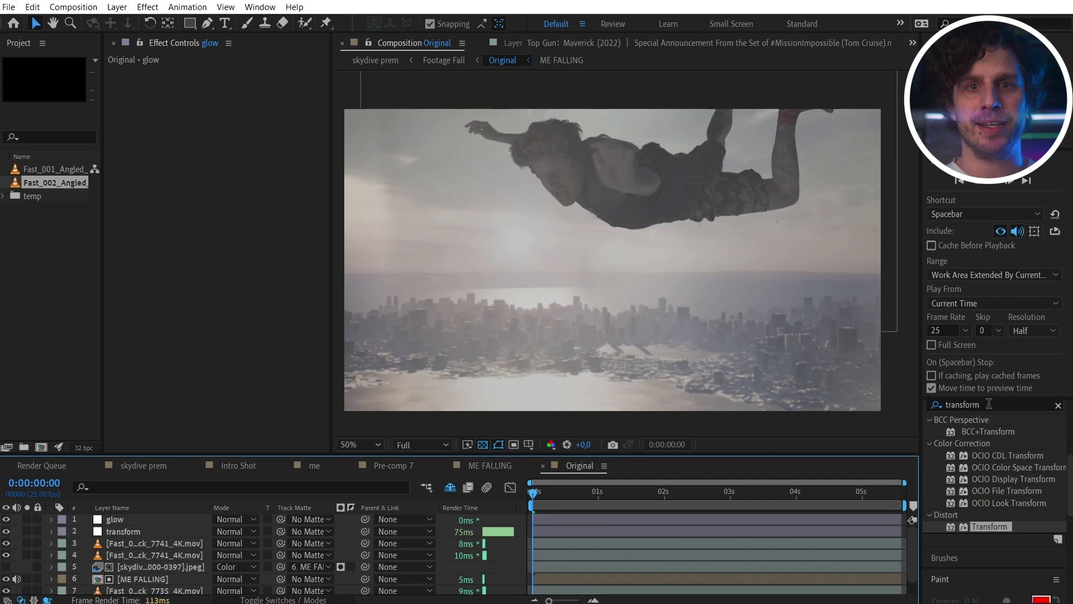
Step: Apply Glow to the glow layer at 47.1% threshold, 480 radius, 0.2 intensity, and compare it on and off
left_click(988, 404)
type("glow")
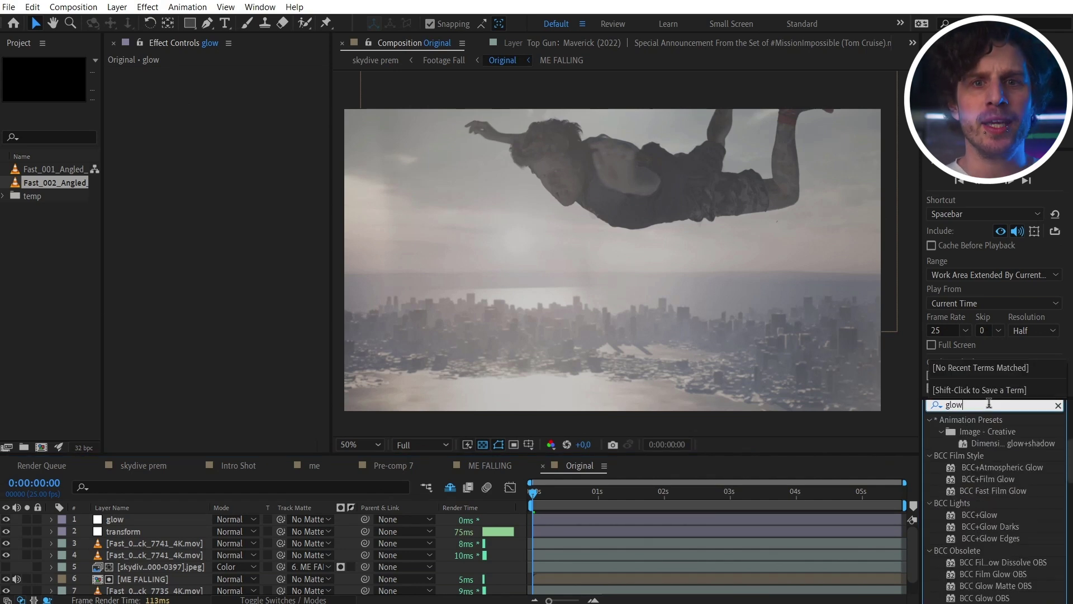
left_click_drag(980, 532, 249, 107)
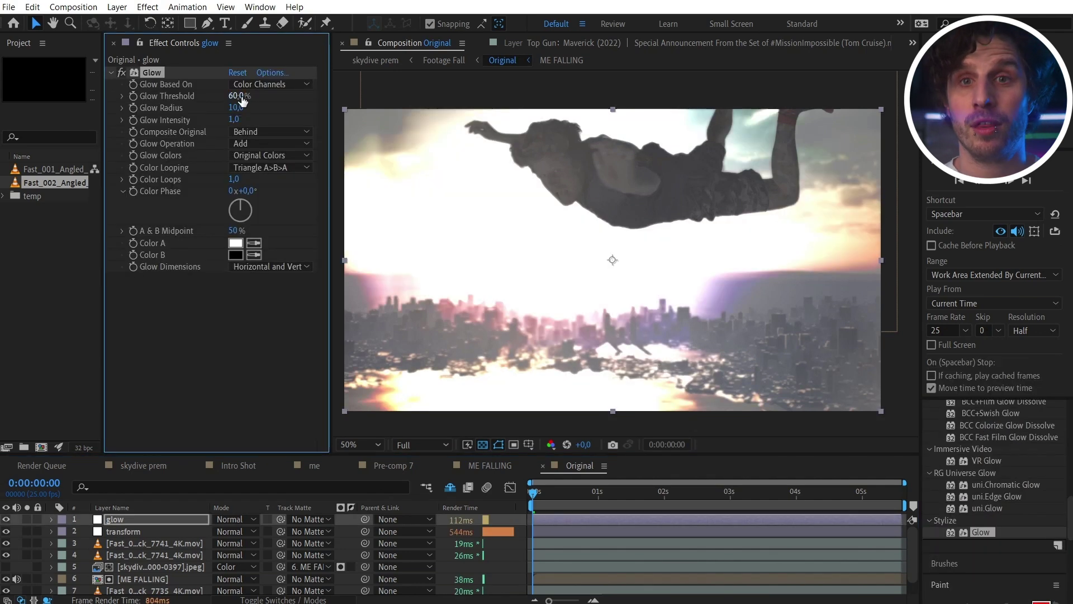
left_click_drag(240, 97, 284, 113)
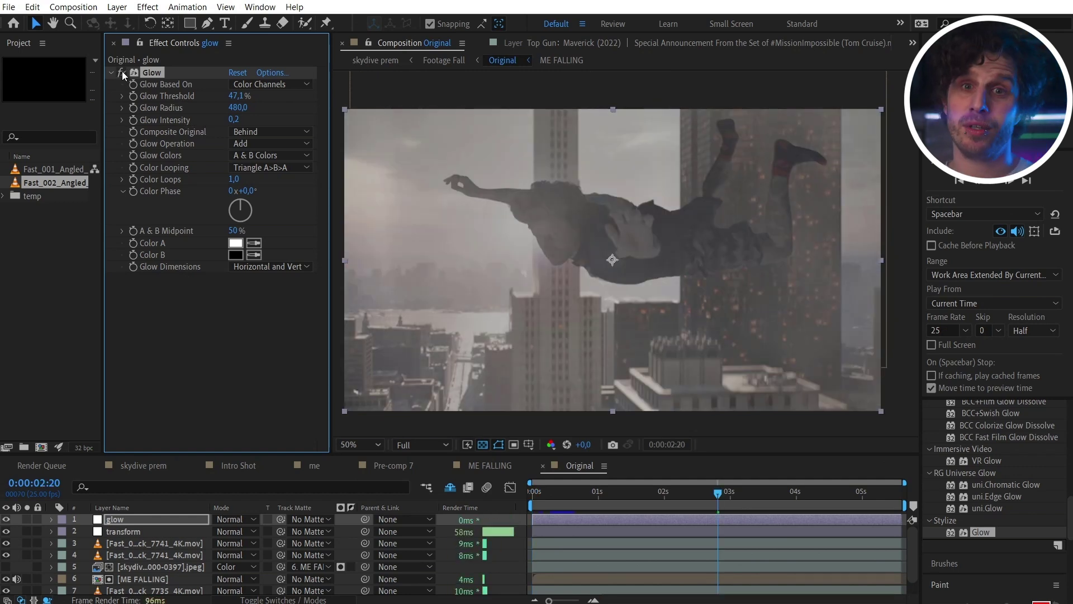
left_click(122, 73)
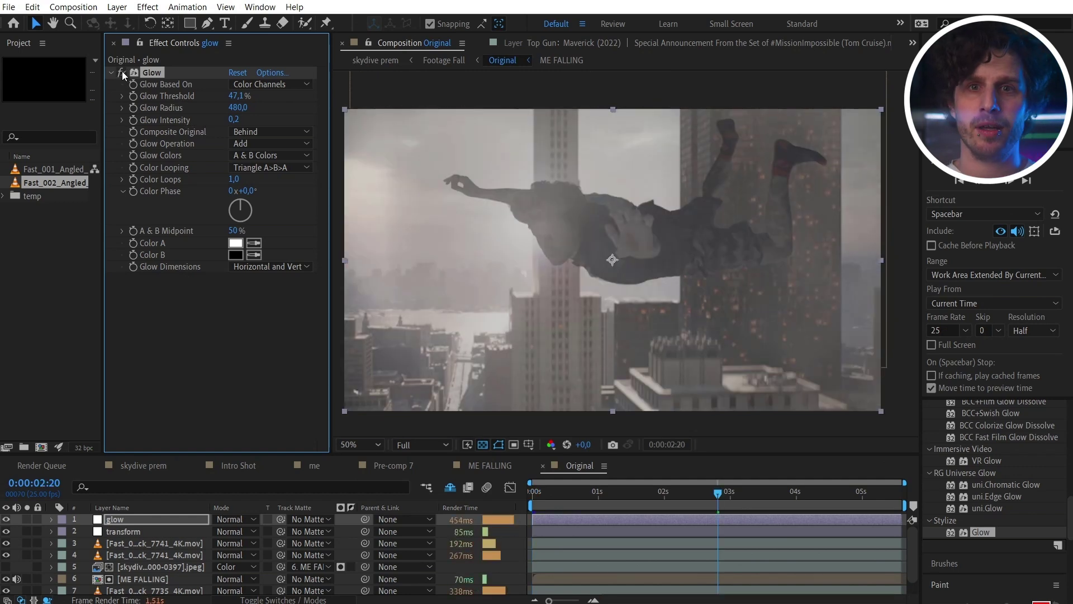
left_click(122, 73)
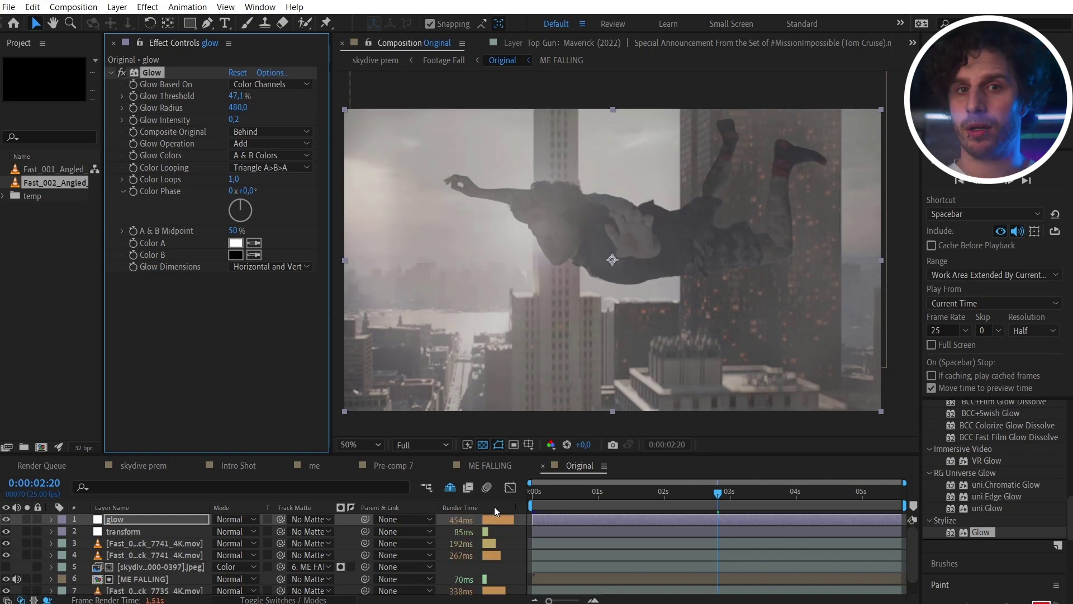